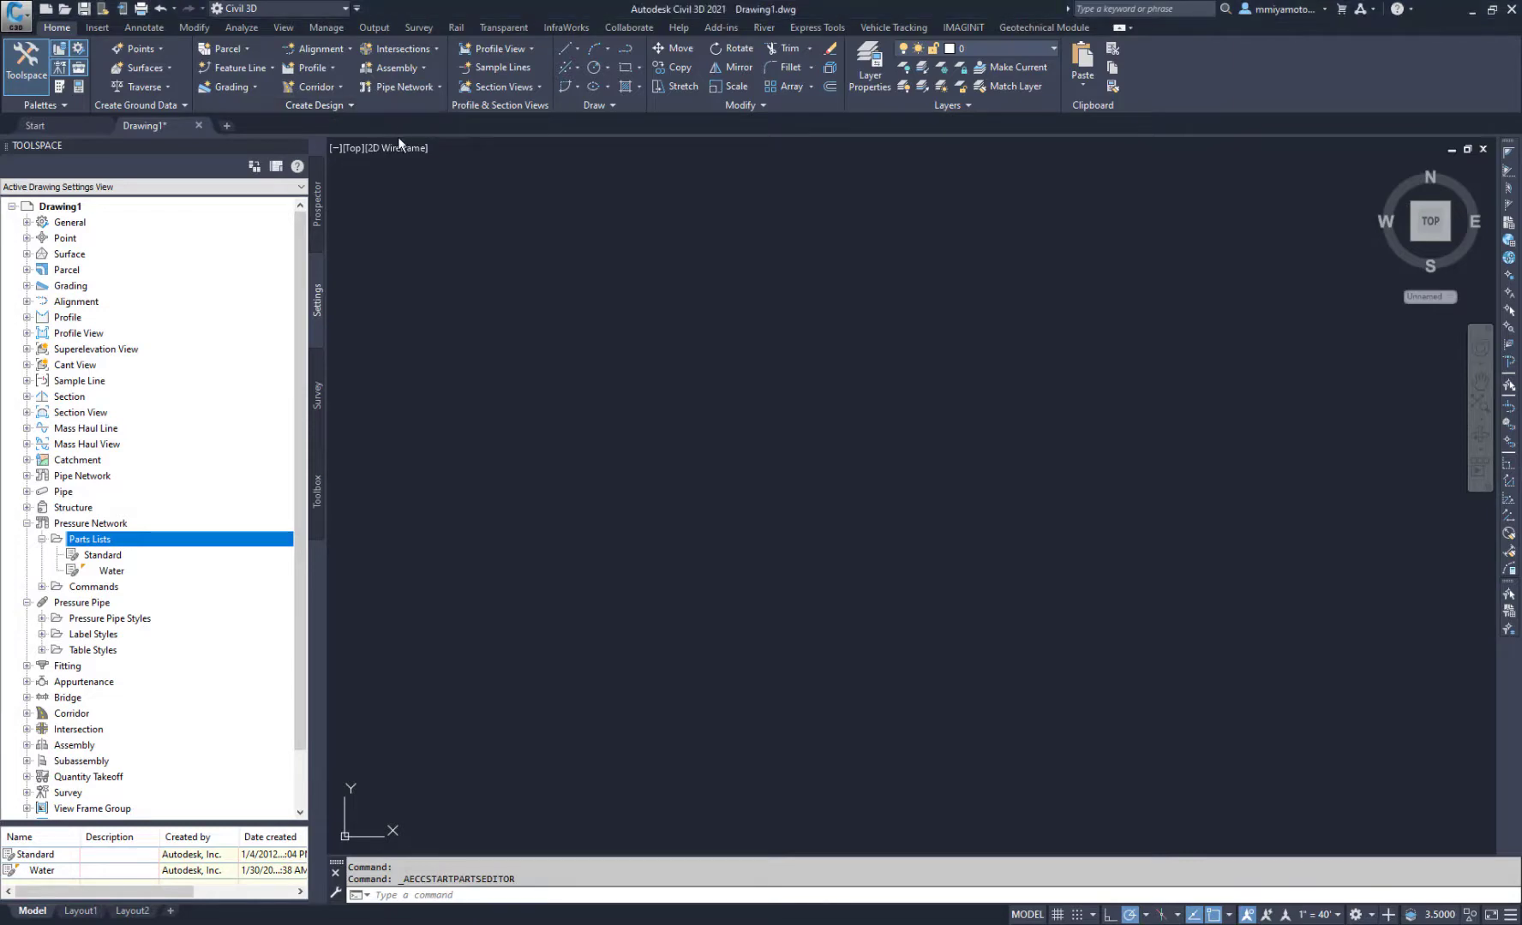
Launch Infrastructure Parts Editor and import Spec_Sheets\CS300.pspc from Plant 3D
{"action": "left_click", "coordinate": [357, 111]}
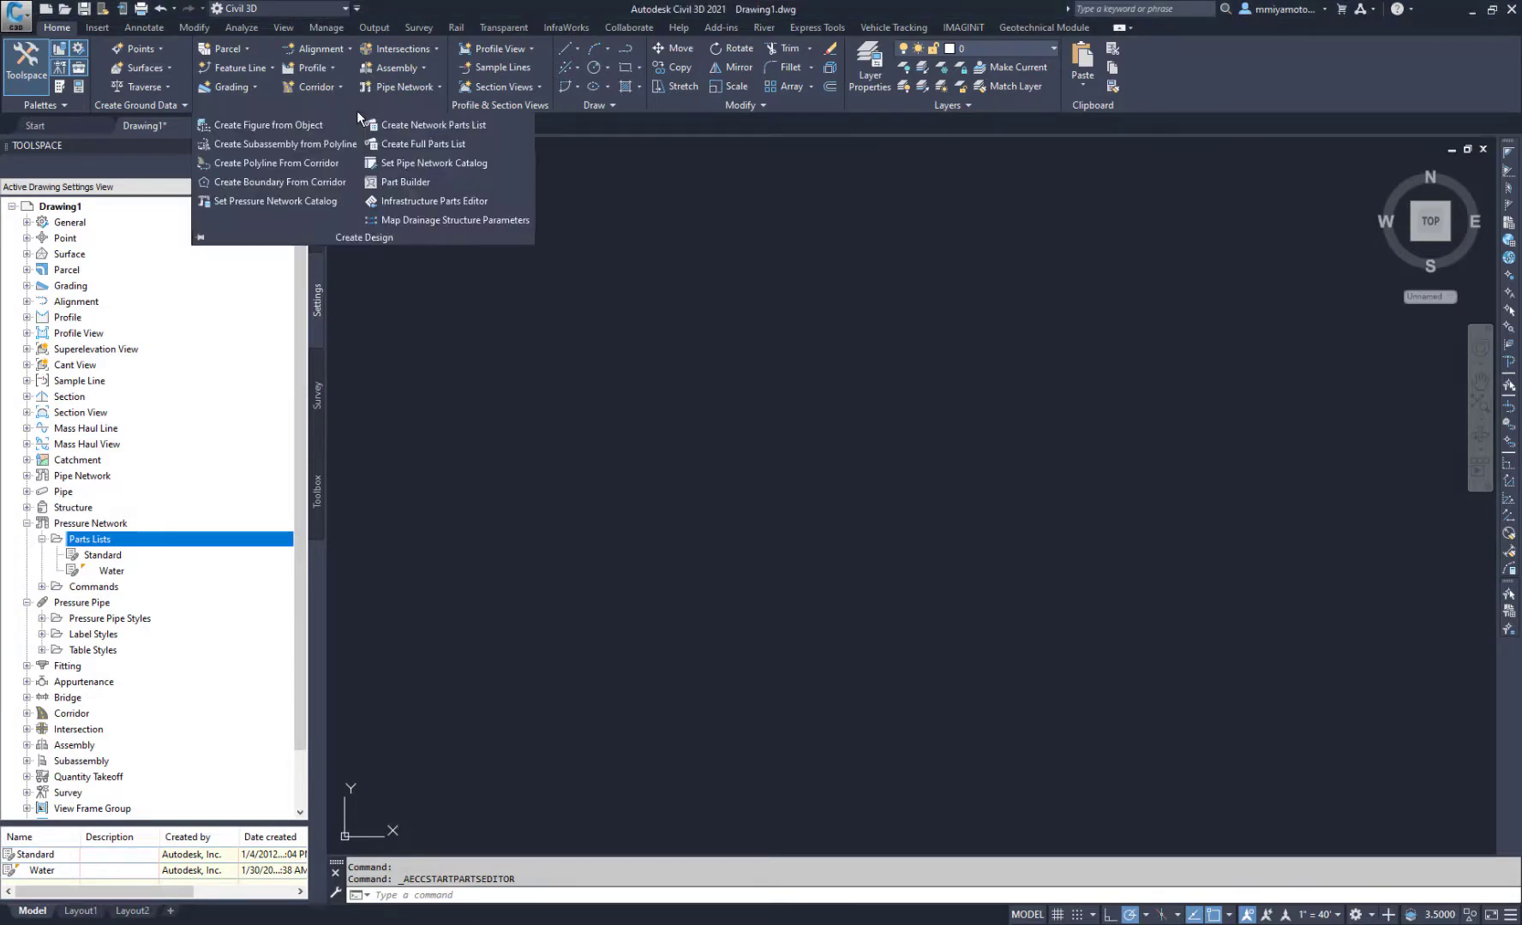
{"action": "left_click", "coordinate": [416, 201]}
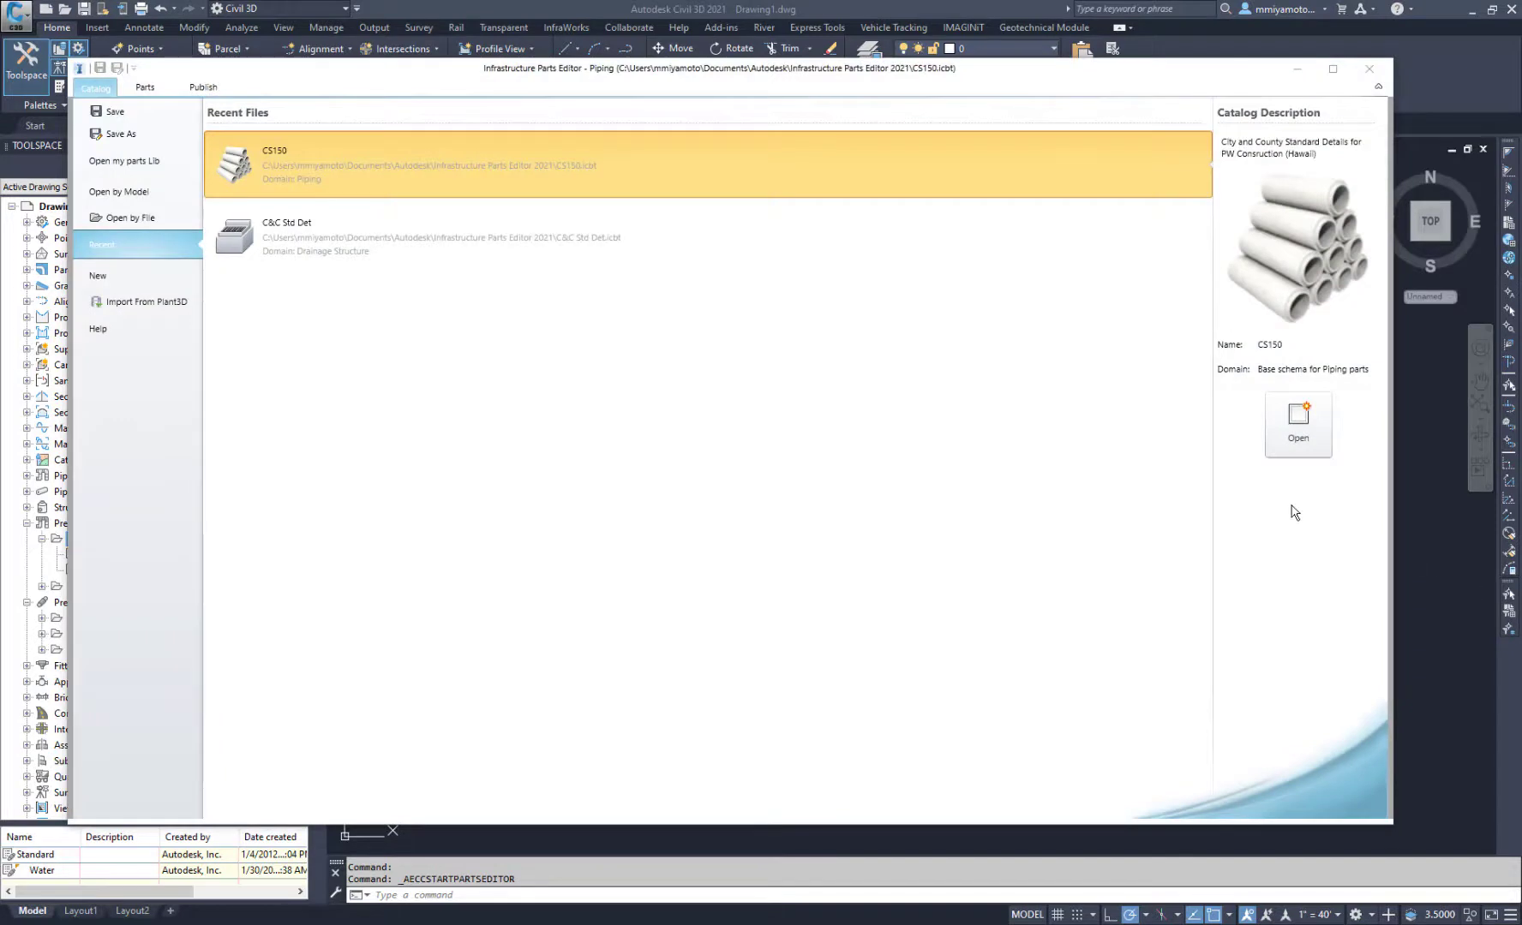
{"action": "left_click", "coordinate": [162, 305]}
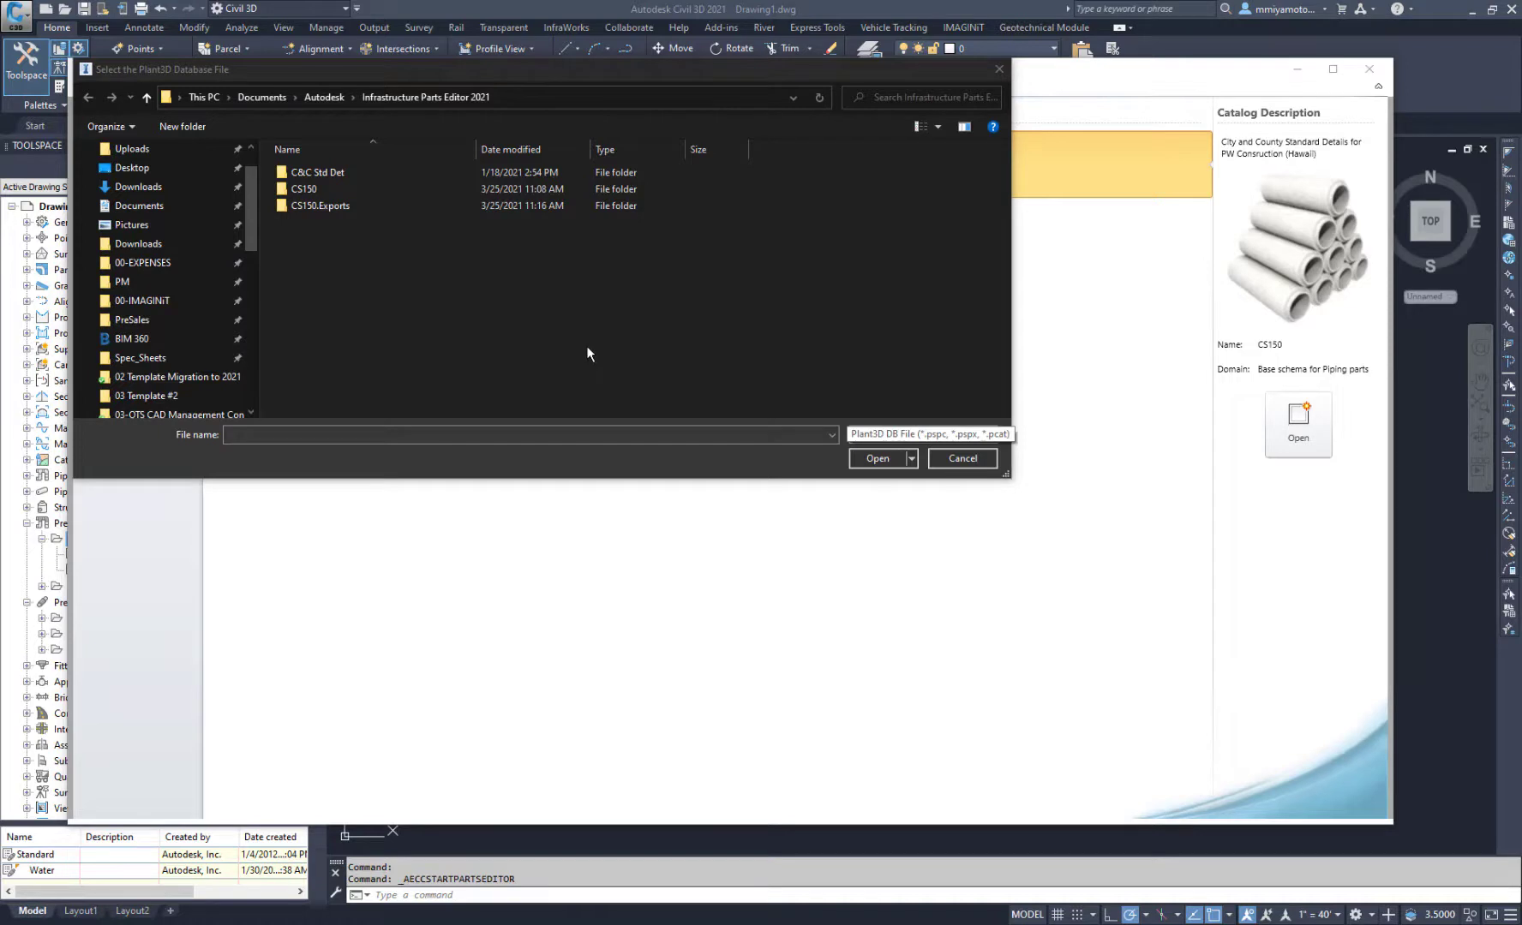
{"action": "left_click", "coordinate": [142, 358]}
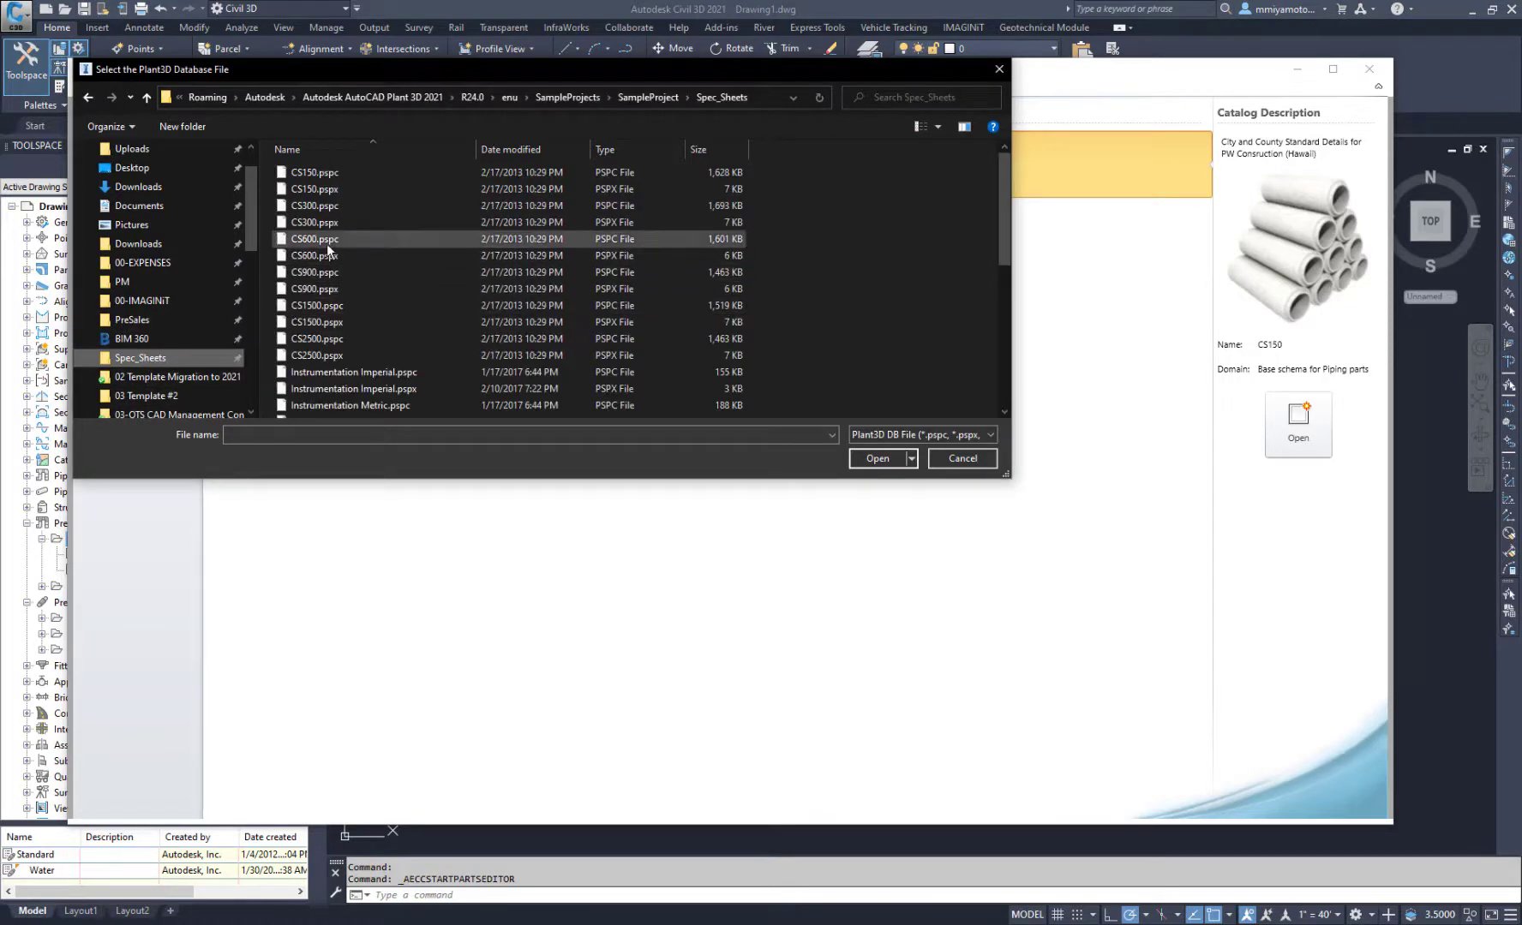
{"action": "left_click", "coordinate": [310, 211]}
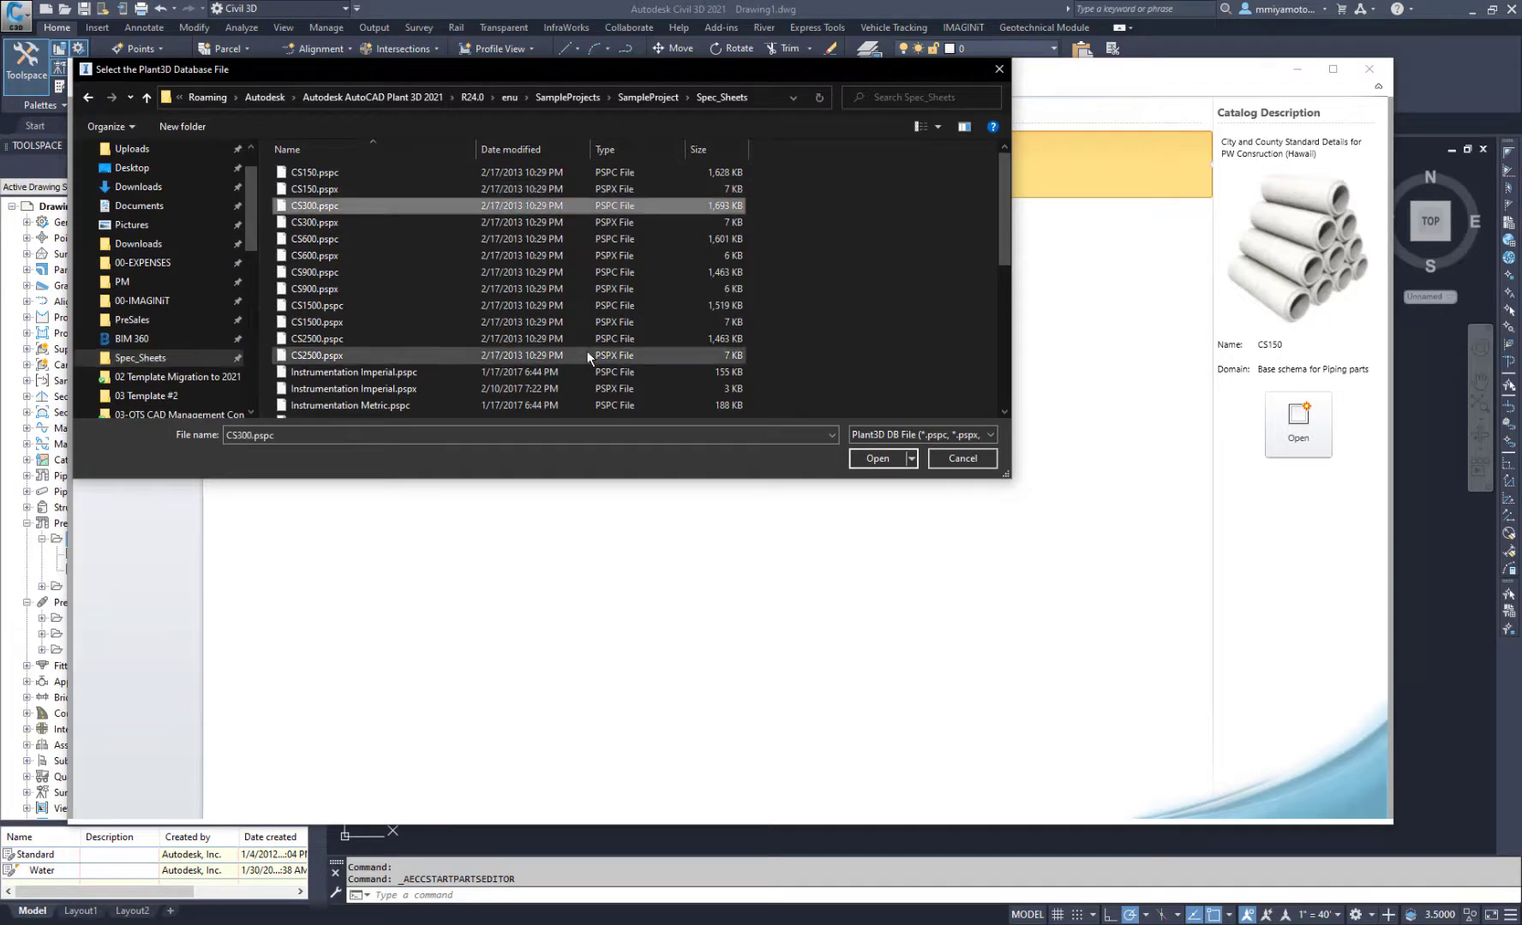
{"action": "left_click", "coordinate": [868, 460]}
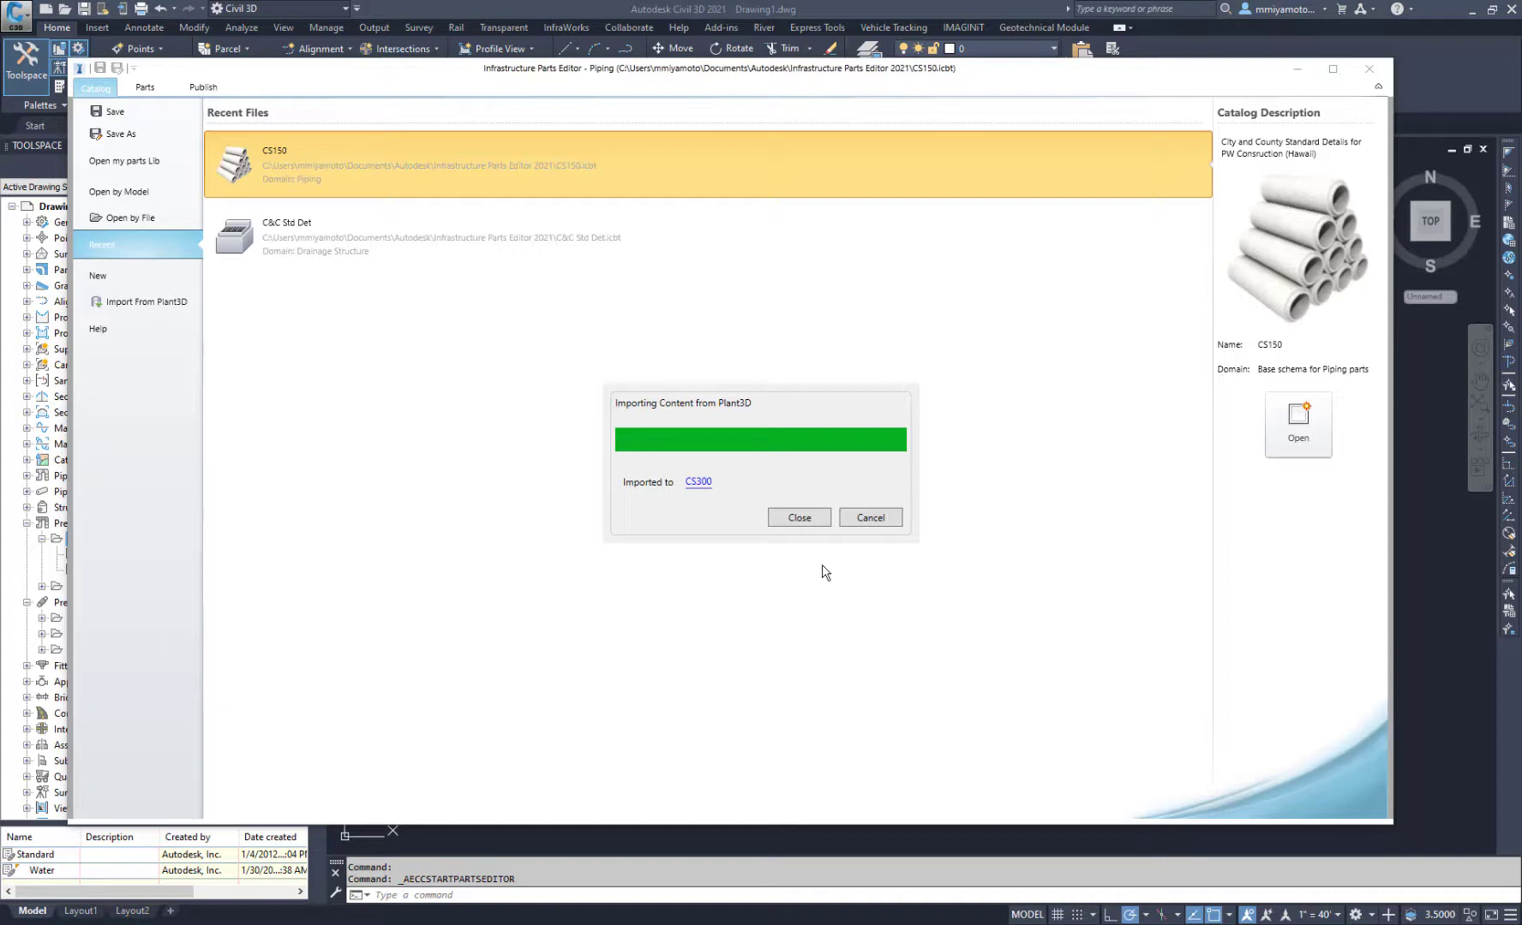
Close the import progress and open CS300.ACCat from the CS300\Parts\Piping folder
{"action": "left_click", "coordinate": [795, 519]}
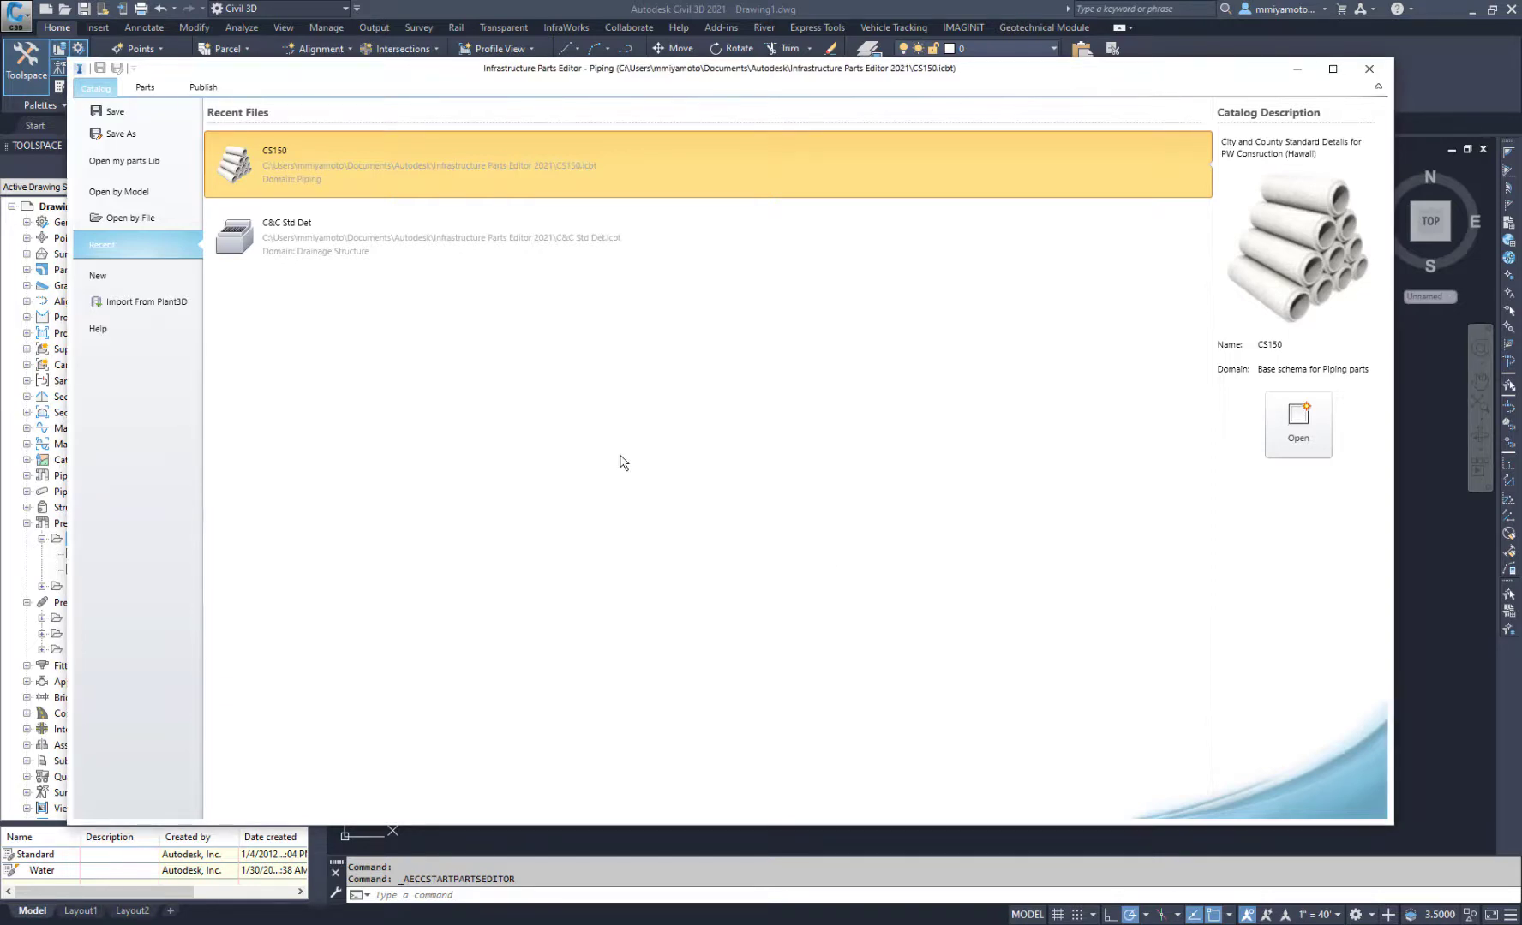
{"action": "left_click", "coordinate": [128, 219]}
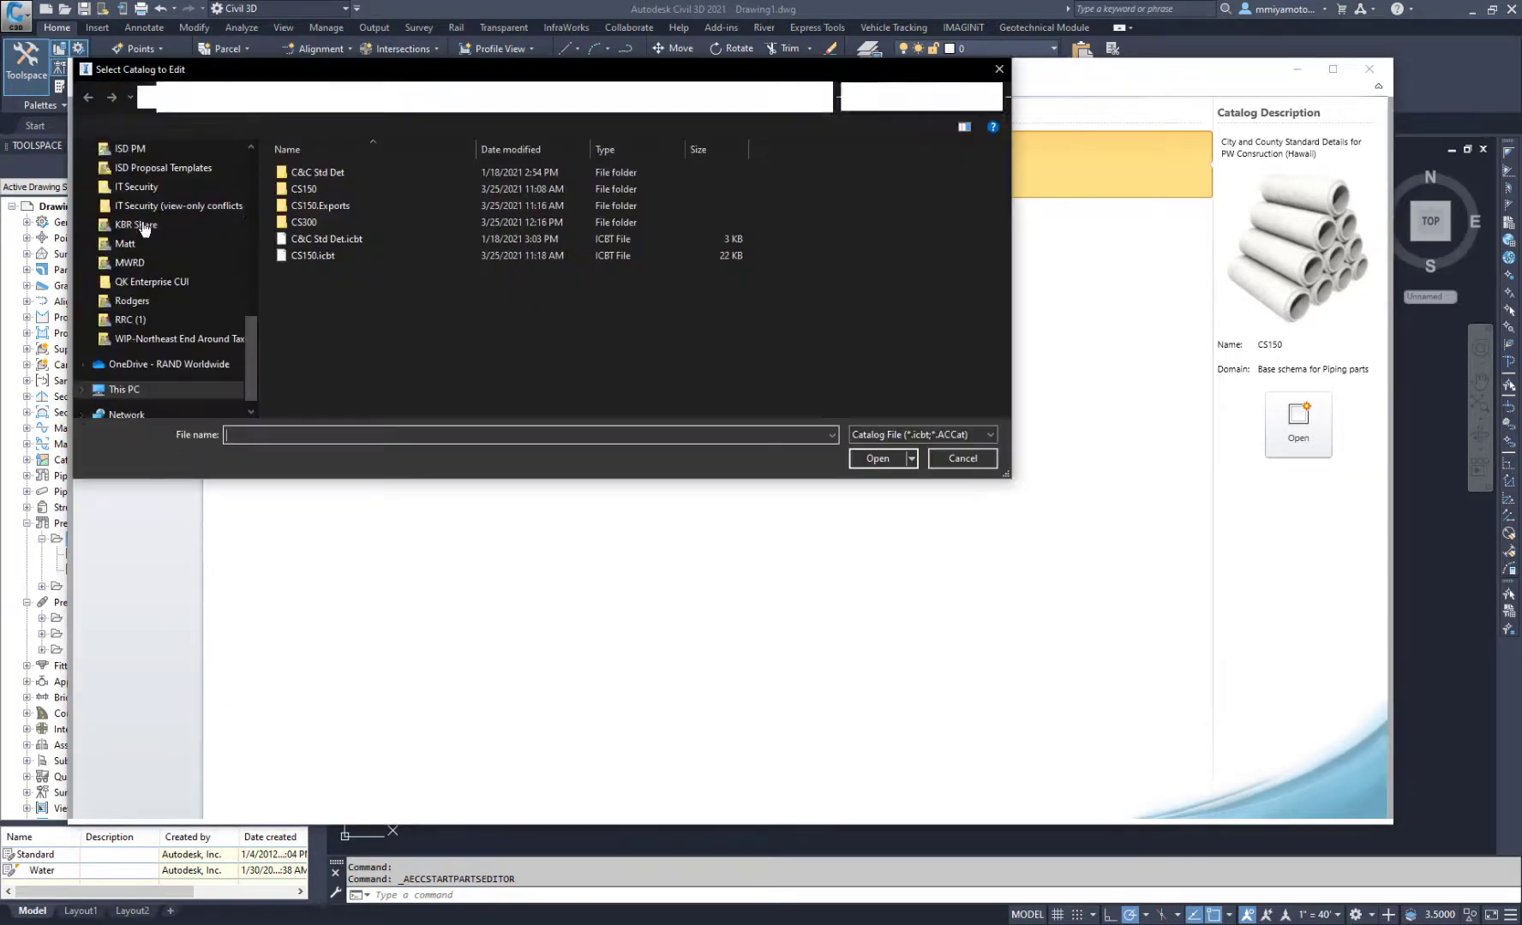
{"action": "left_click", "coordinate": [315, 224]}
{"action": "double_click", "coordinate": [316, 224]}
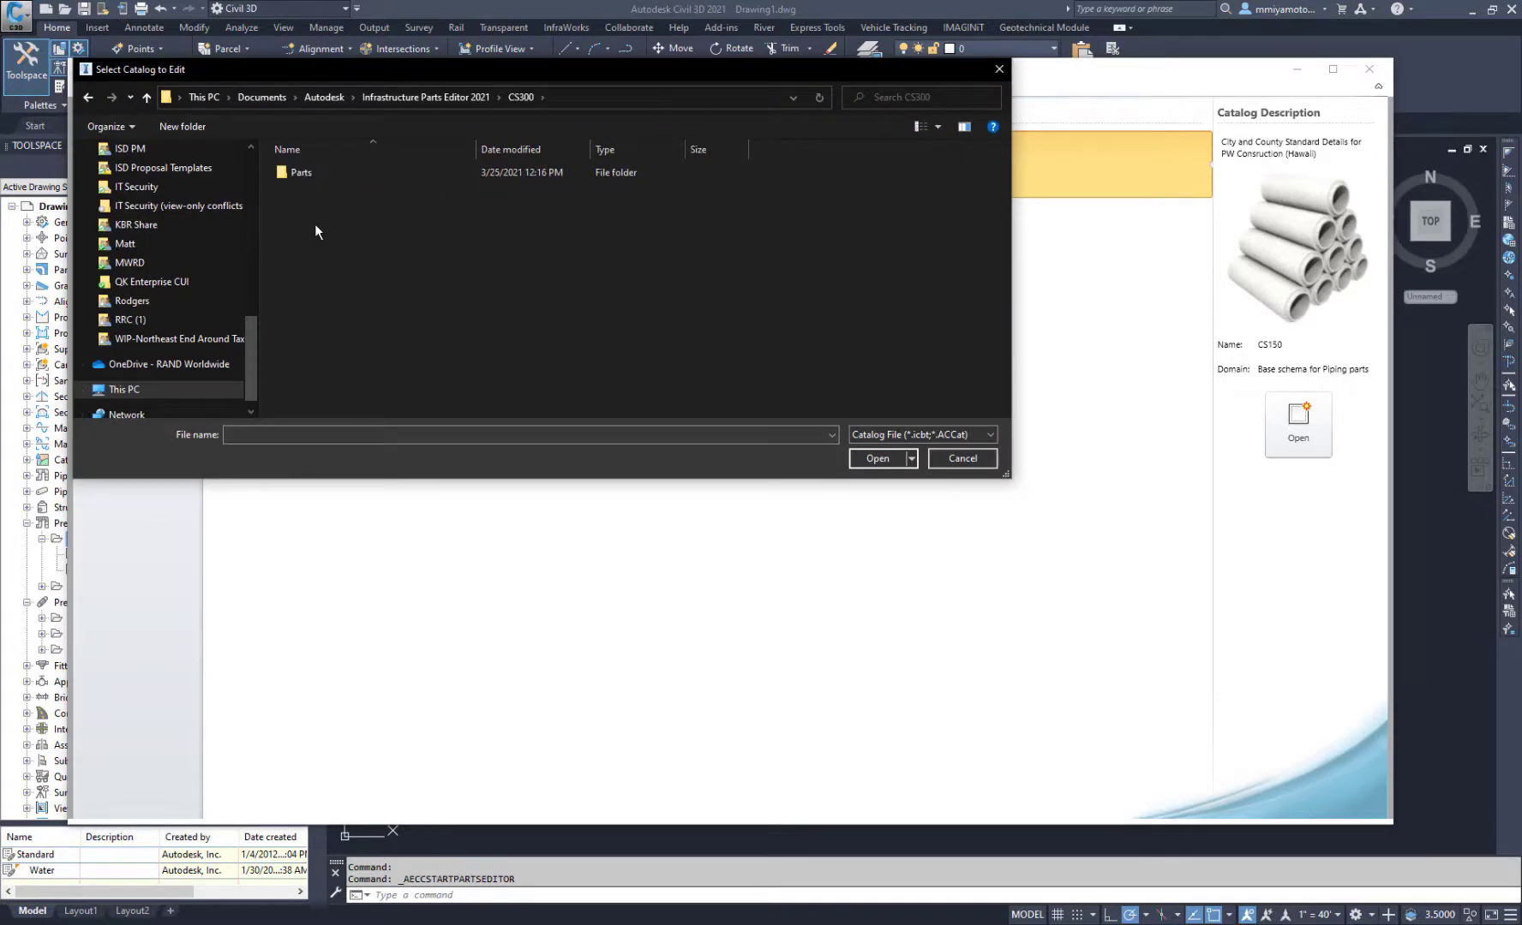
{"action": "double_click", "coordinate": [302, 176]}
{"action": "double_click", "coordinate": [301, 176]}
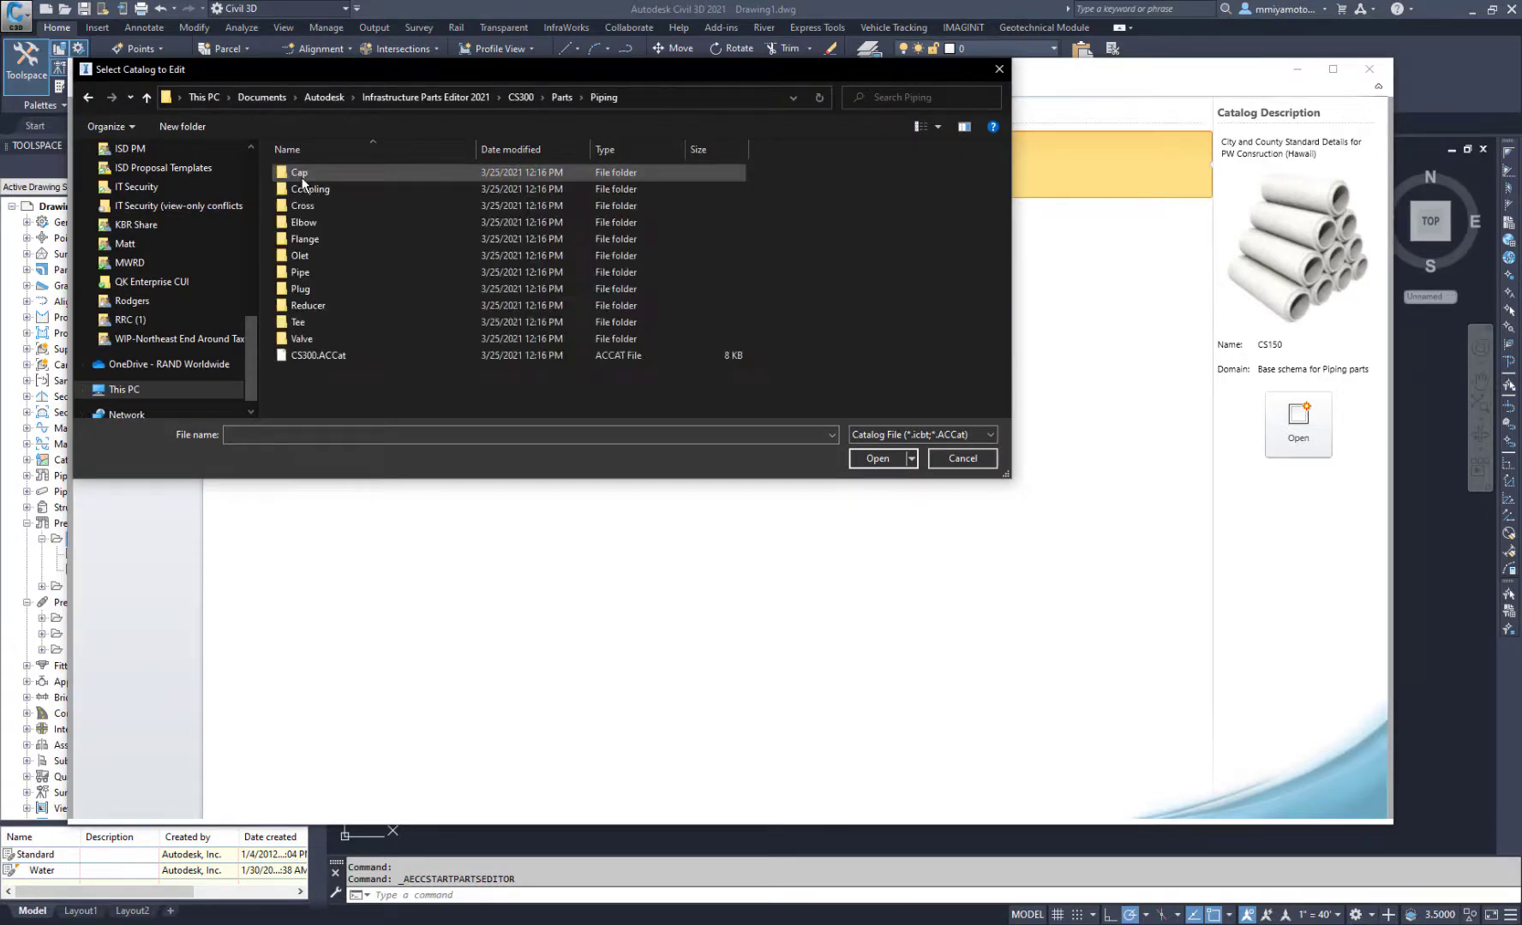
{"action": "left_click", "coordinate": [326, 356]}
{"action": "left_click", "coordinate": [864, 461]}
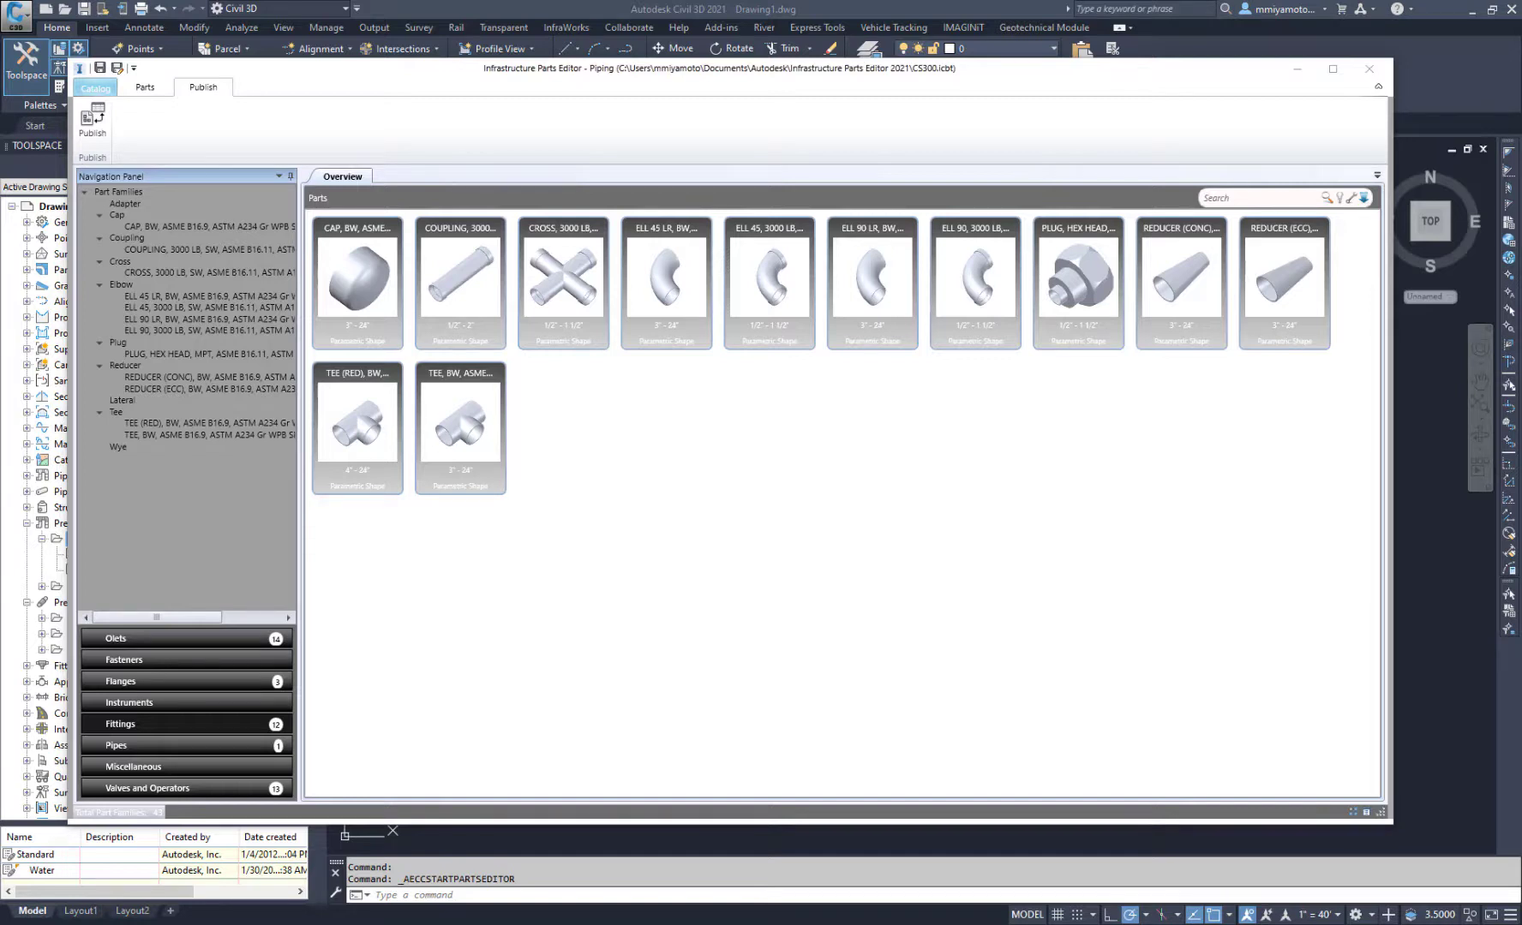
Start publishing the CS300 catalog for Civil 3D with the selected assemblies
{"action": "left_click", "coordinate": [102, 127]}
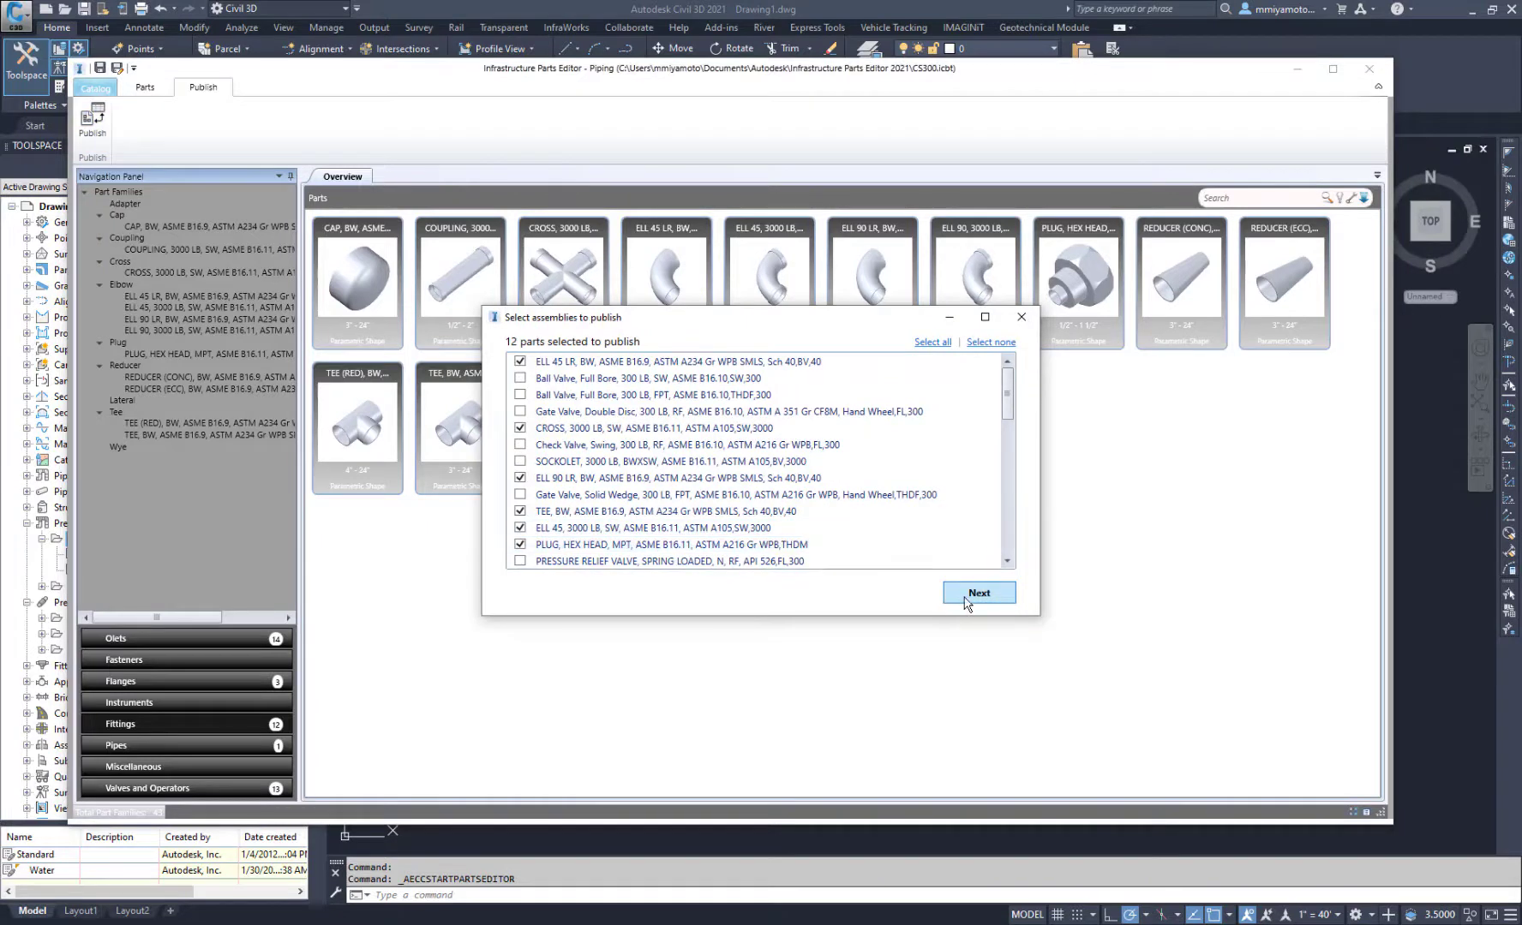
{"action": "left_click", "coordinate": [965, 597]}
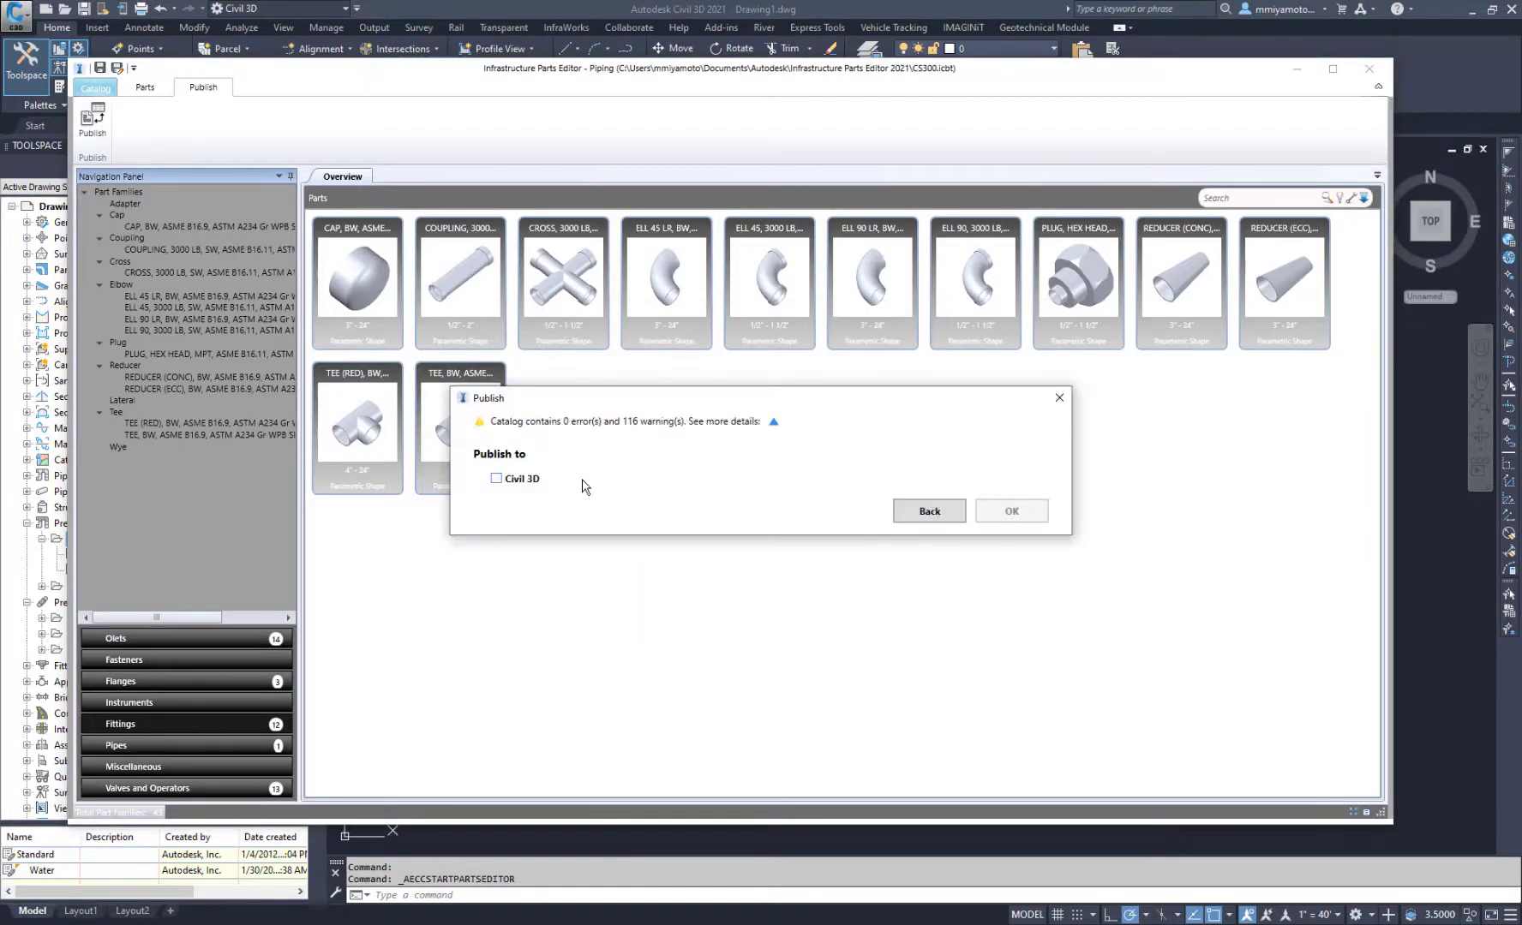
{"action": "left_click", "coordinate": [497, 480]}
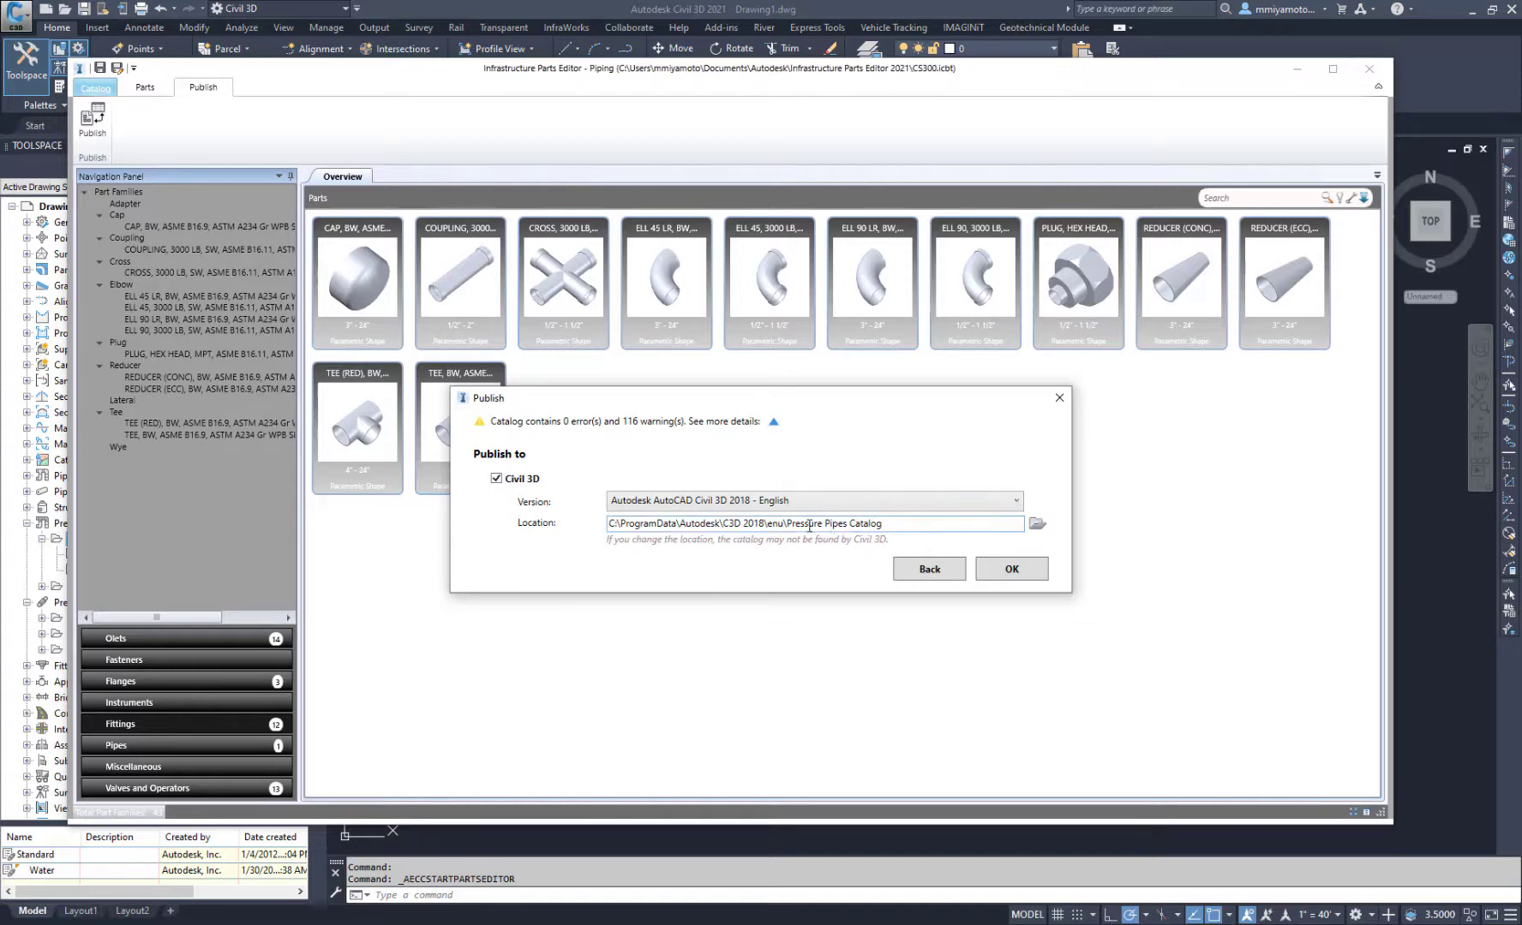
Publish to the C3D 2021 Pressure Pipes Catalog location and accept the success report
{"action": "left_click", "coordinate": [1037, 523]}
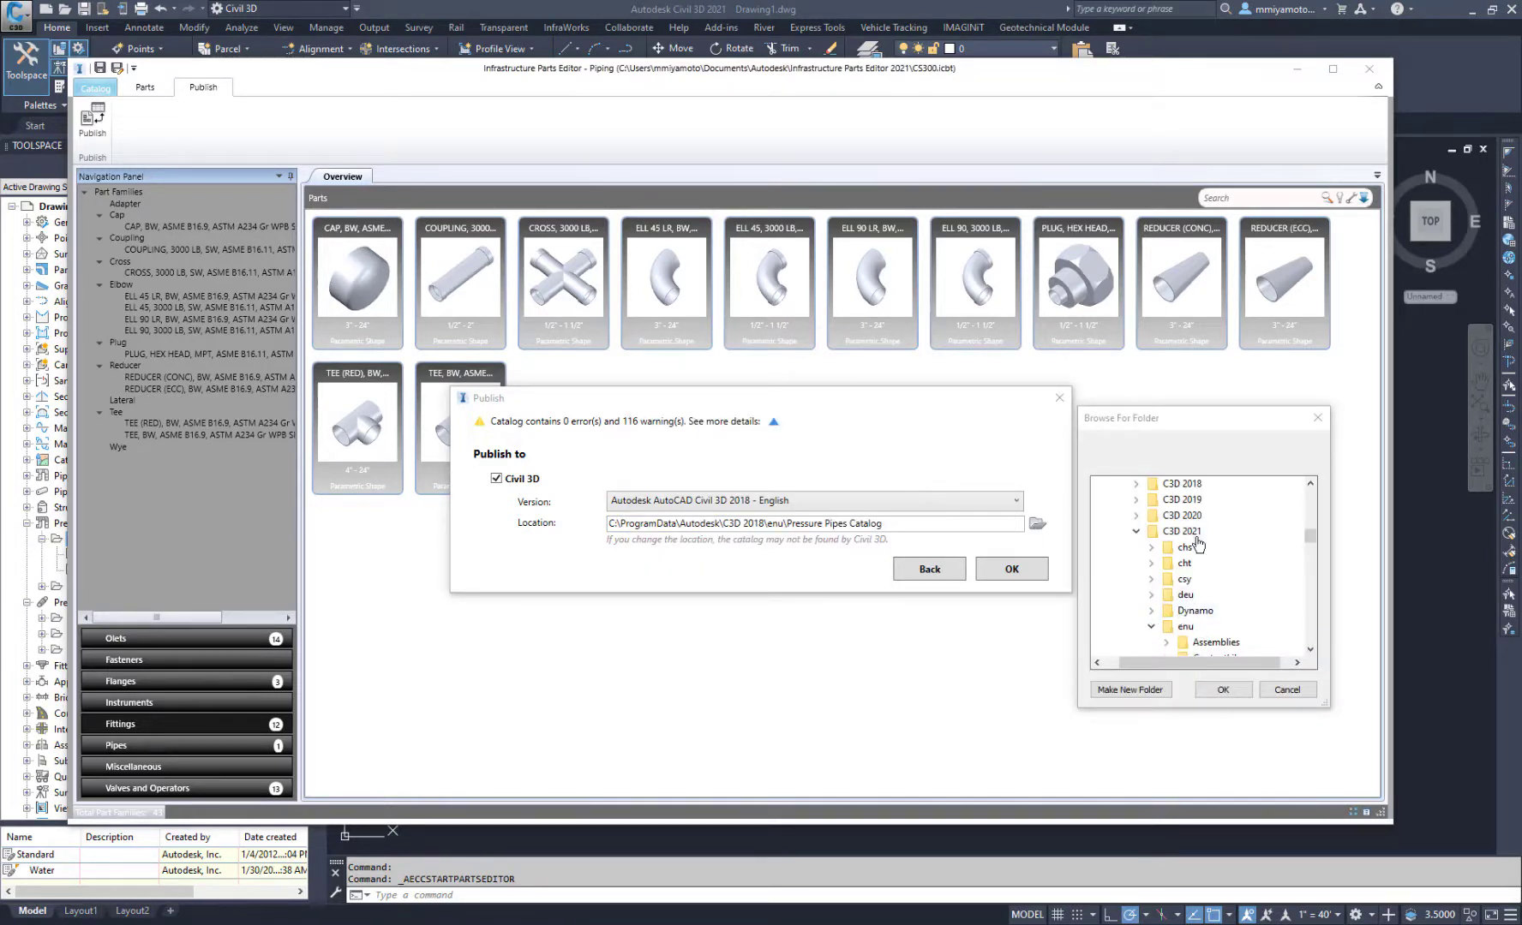
{"action": "scroll", "coordinate": [1244, 571], "scroll_direction": "down", "scroll_amount": 1}
{"action": "scroll", "coordinate": [1244, 572], "scroll_direction": "down", "scroll_amount": 1}
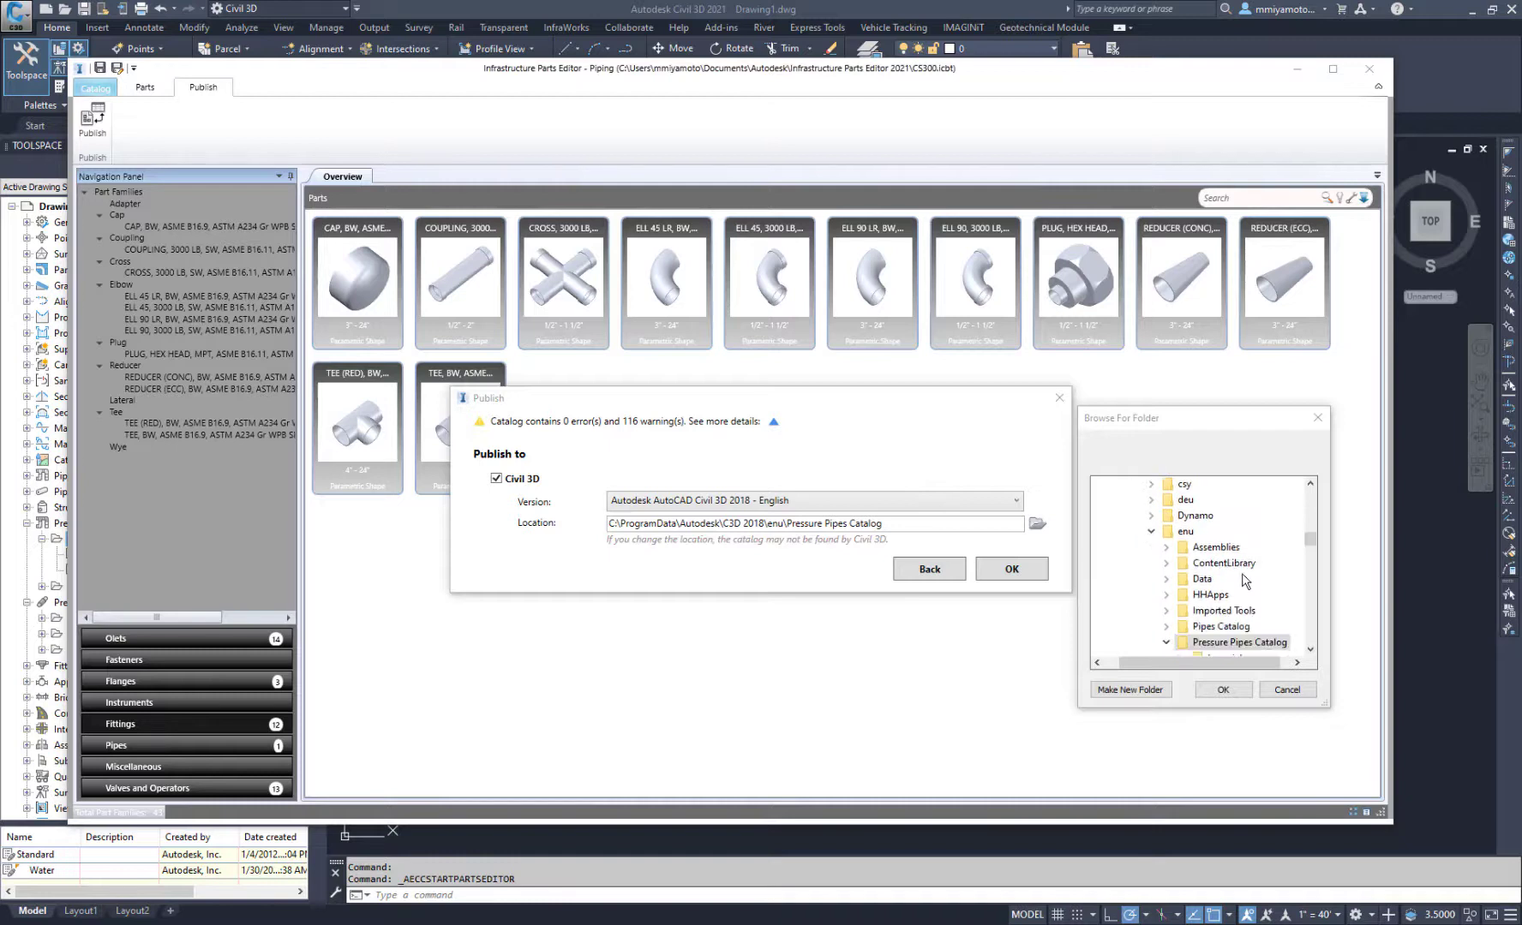
{"action": "left_click", "coordinate": [1228, 691]}
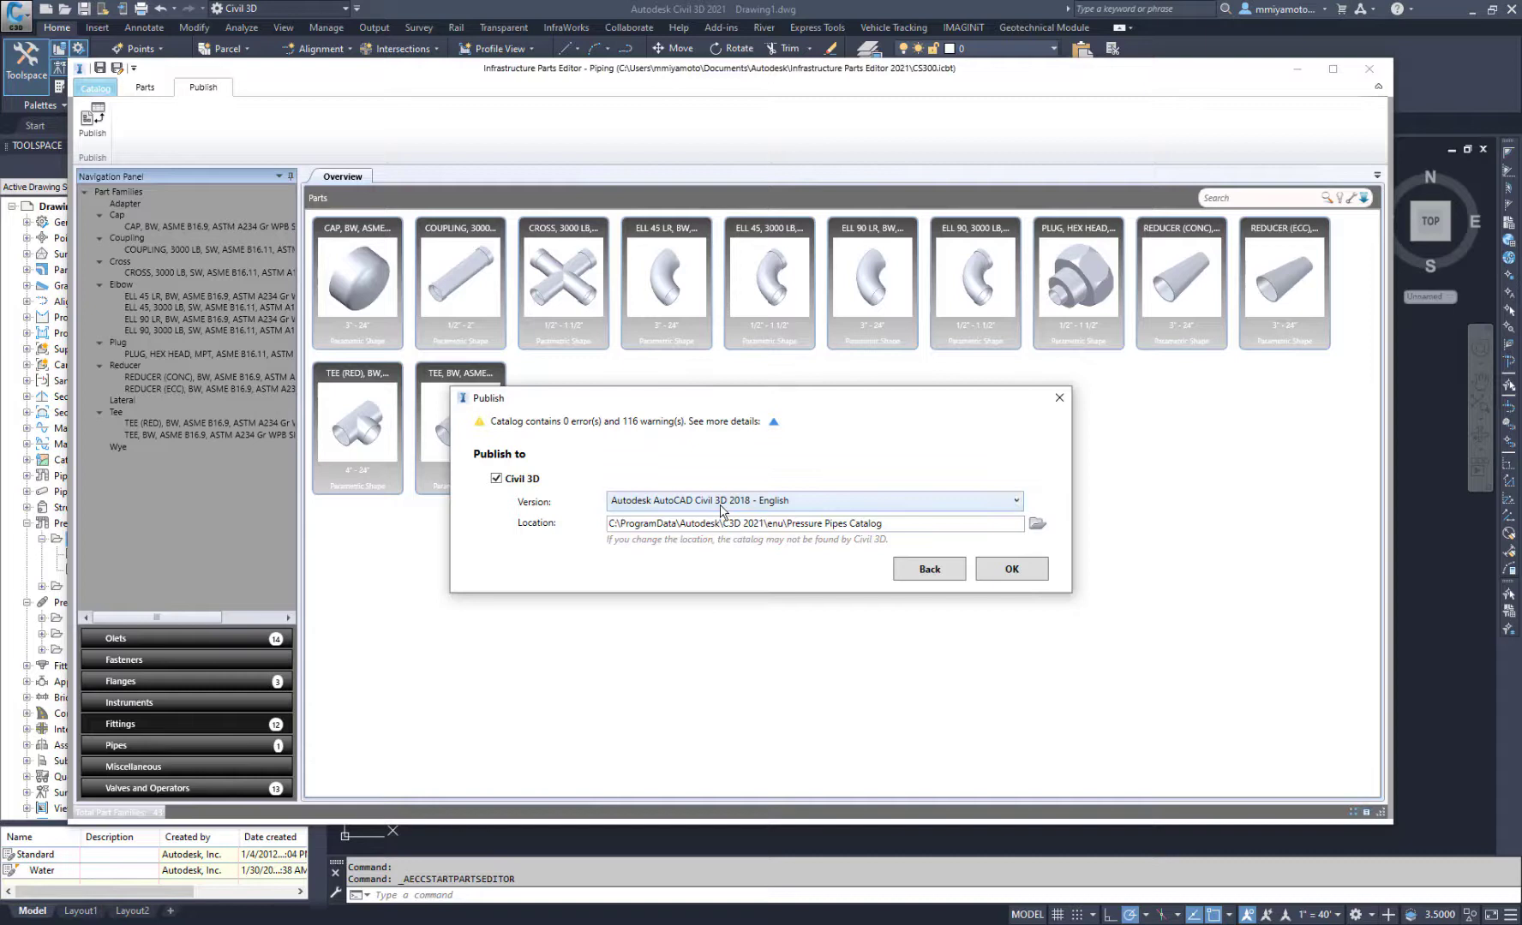
{"action": "left_click", "coordinate": [1012, 569]}
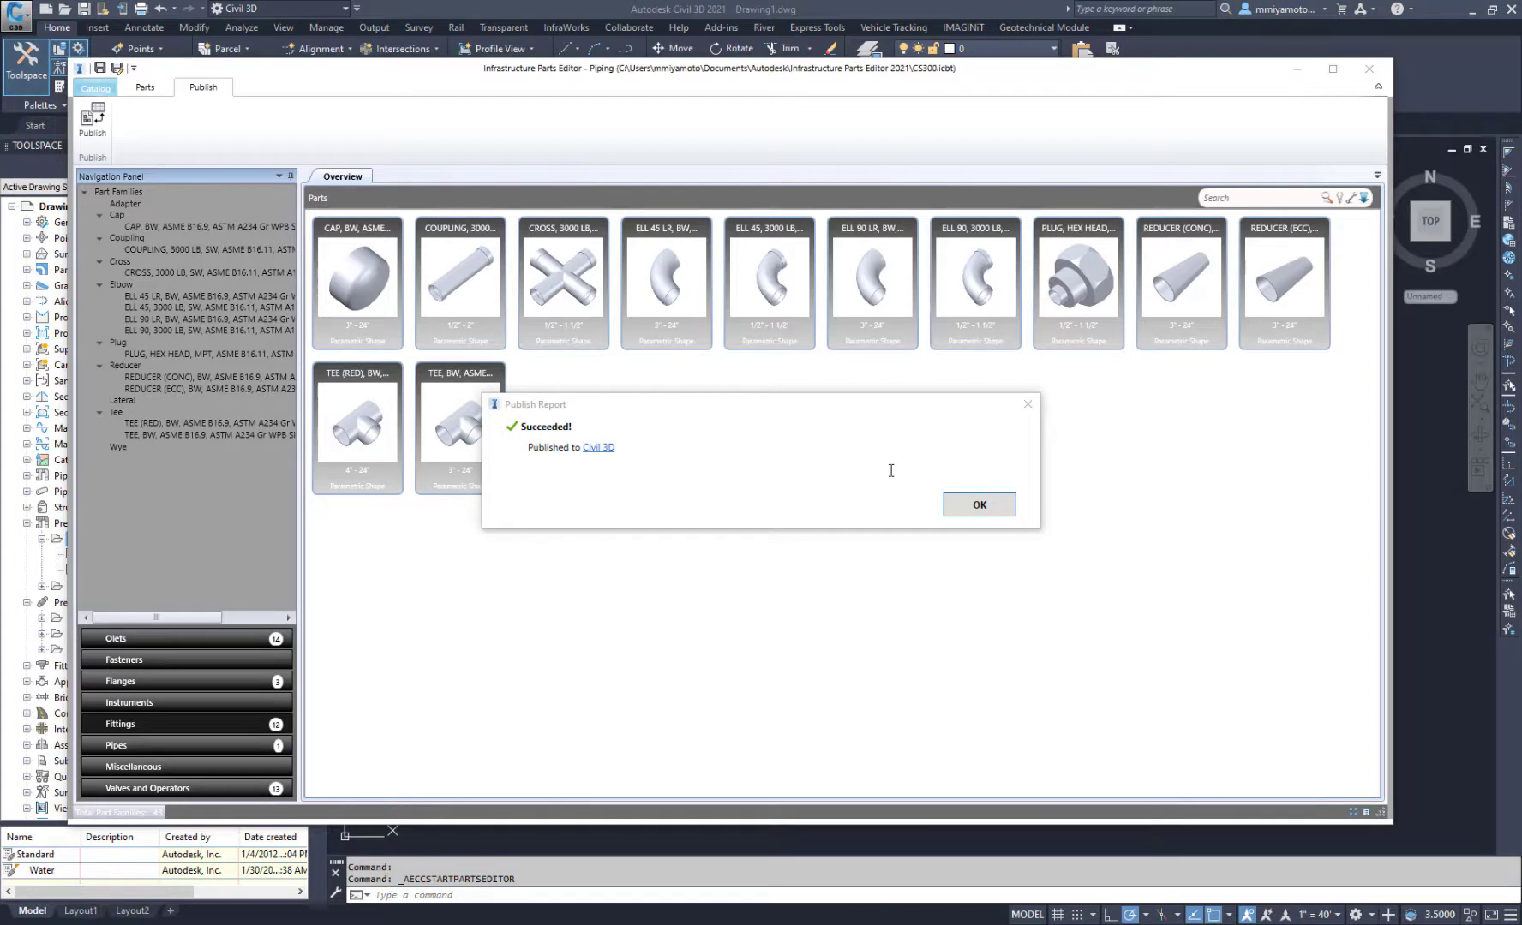
{"action": "left_click", "coordinate": [998, 505]}
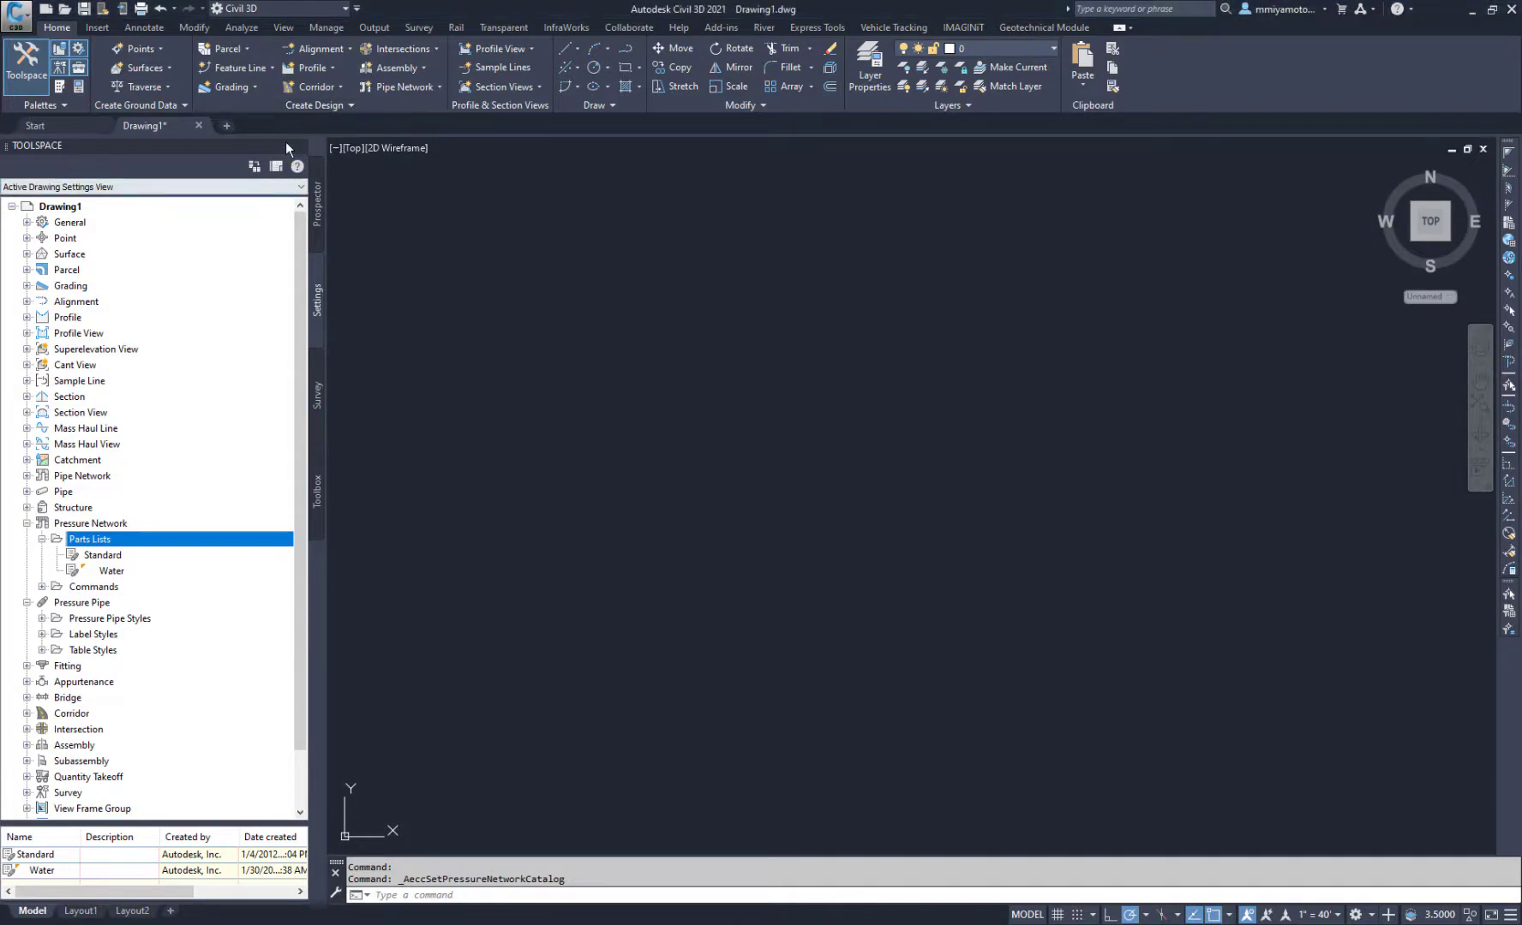
Set the pressure network catalog folder to CS300 via Set Pressure Network Catalog
{"action": "left_click", "coordinate": [310, 108]}
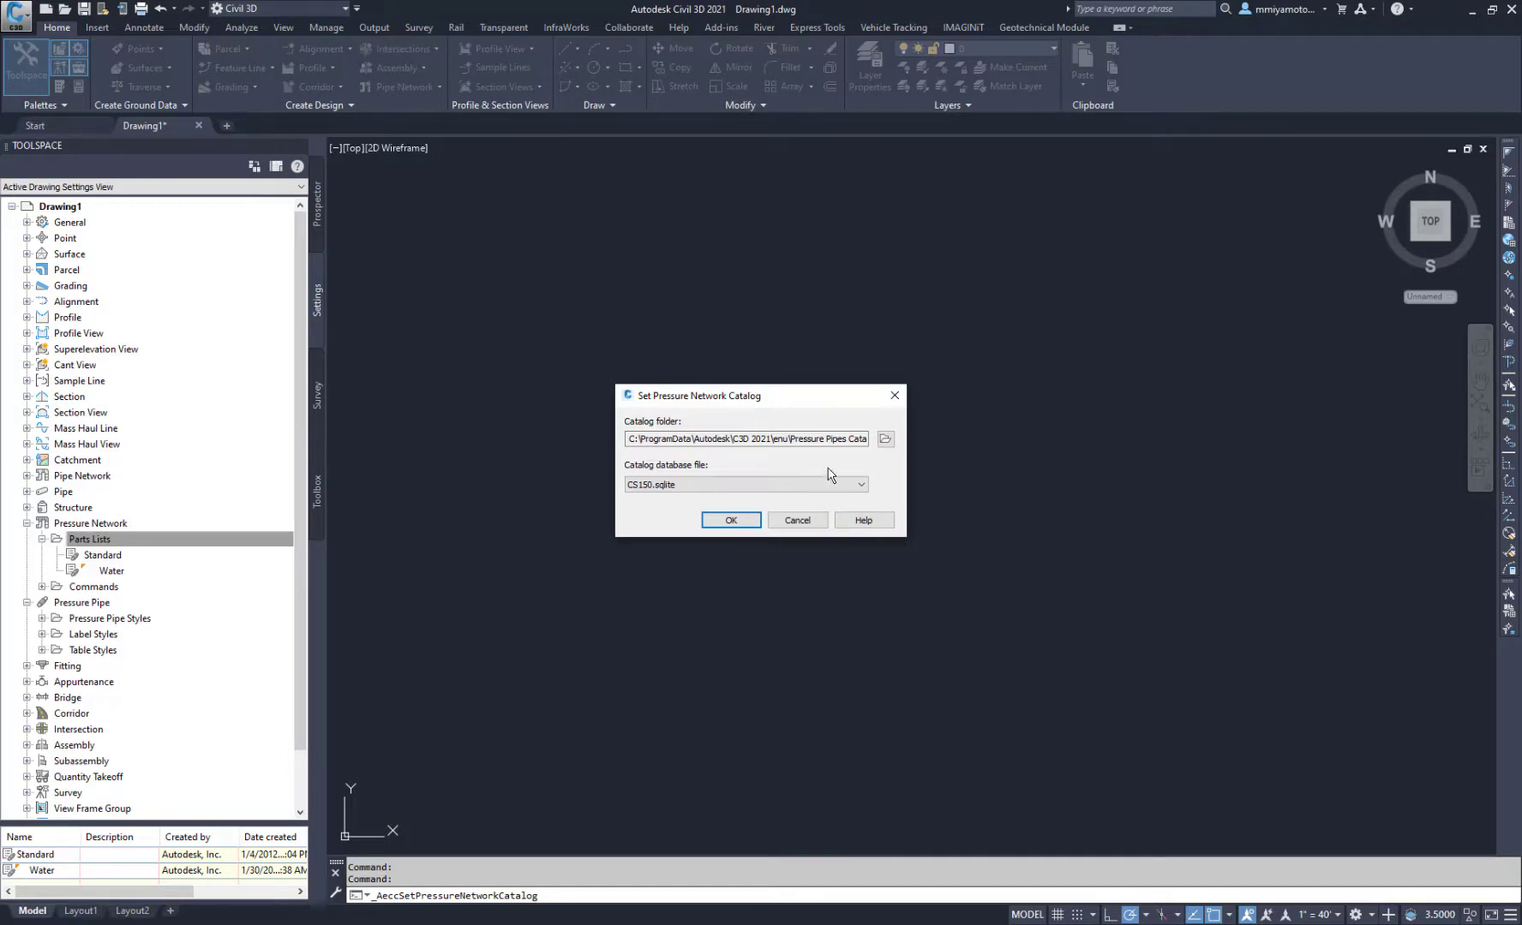
{"action": "left_click", "coordinate": [885, 439]}
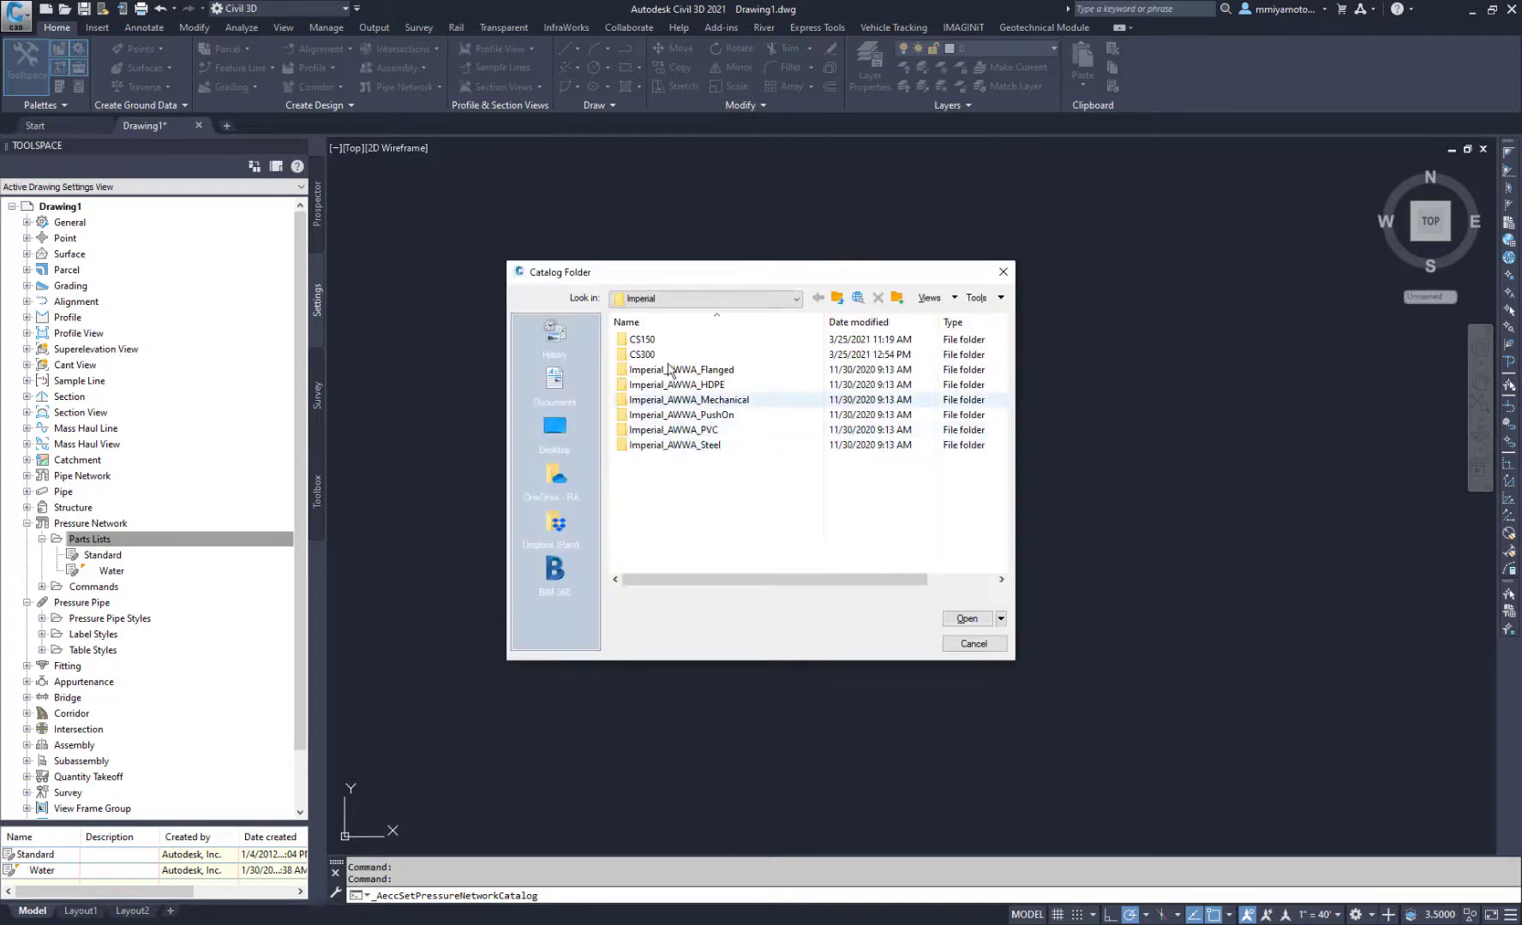
{"action": "left_click", "coordinate": [648, 355]}
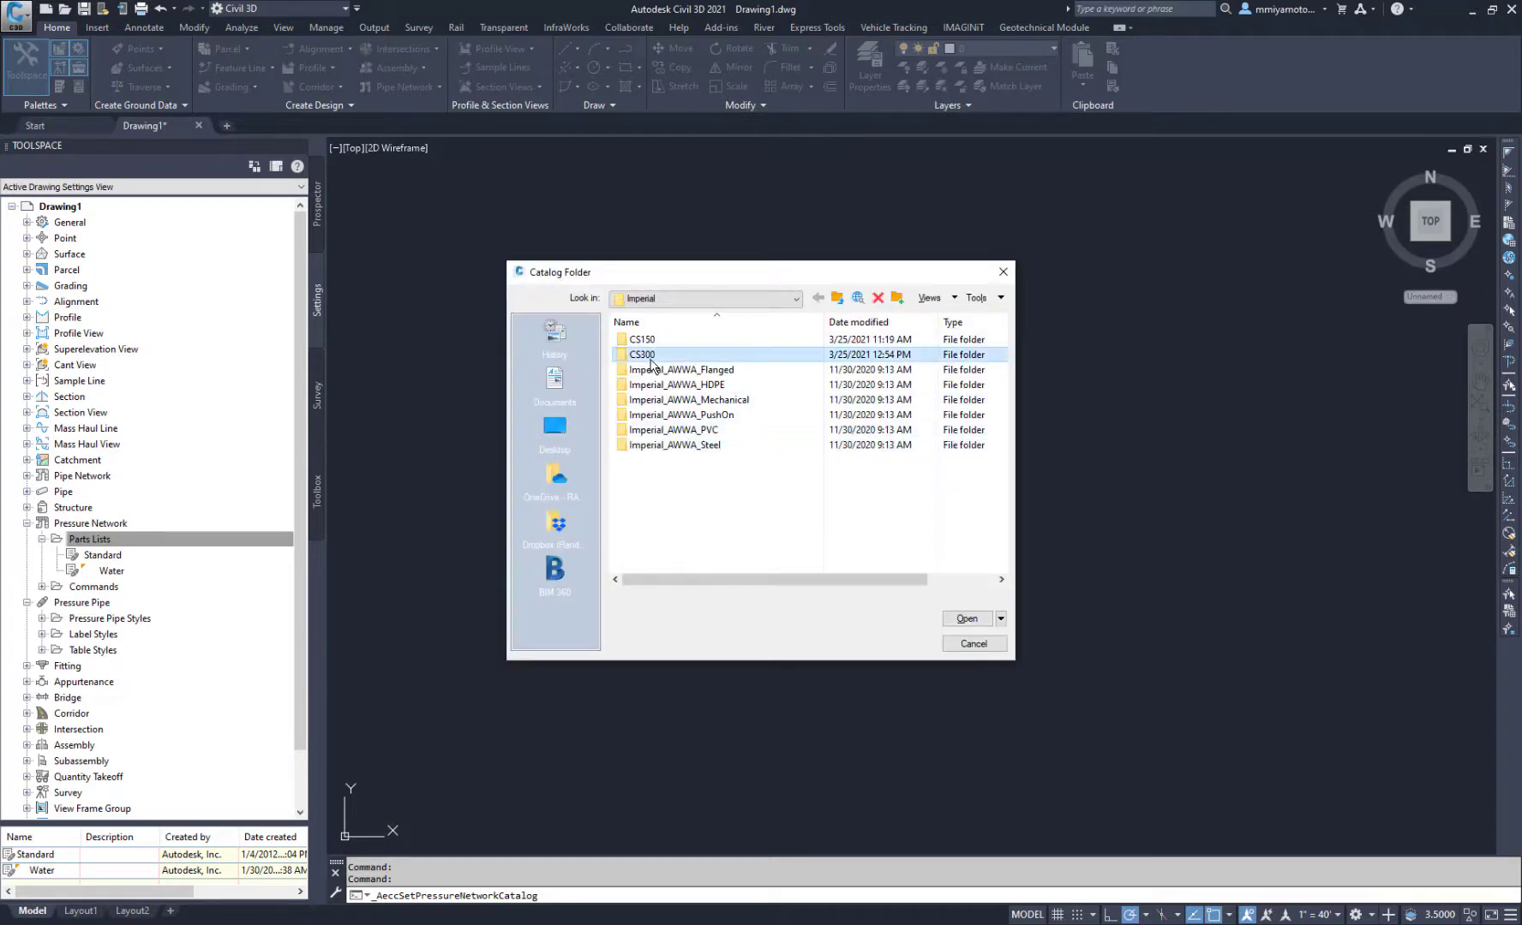
{"action": "left_click", "coordinate": [955, 617]}
{"action": "key", "text": "Return"}
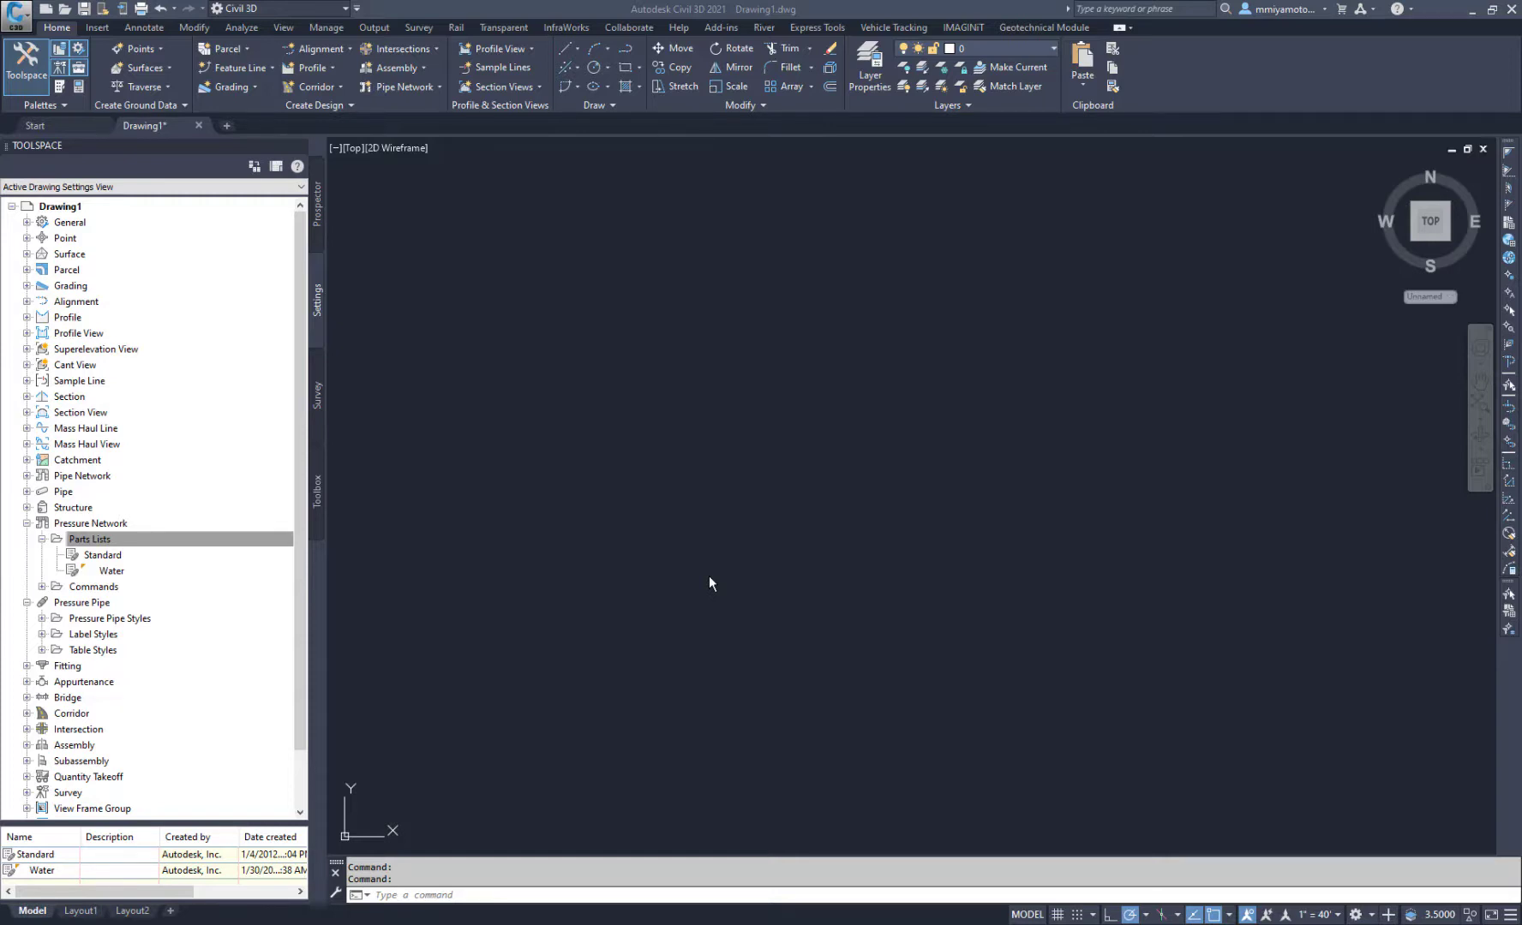
Create a new pressure parts list named CS300
{"action": "right_click", "coordinate": [224, 540]}
{"action": "left_click", "coordinate": [279, 547]}
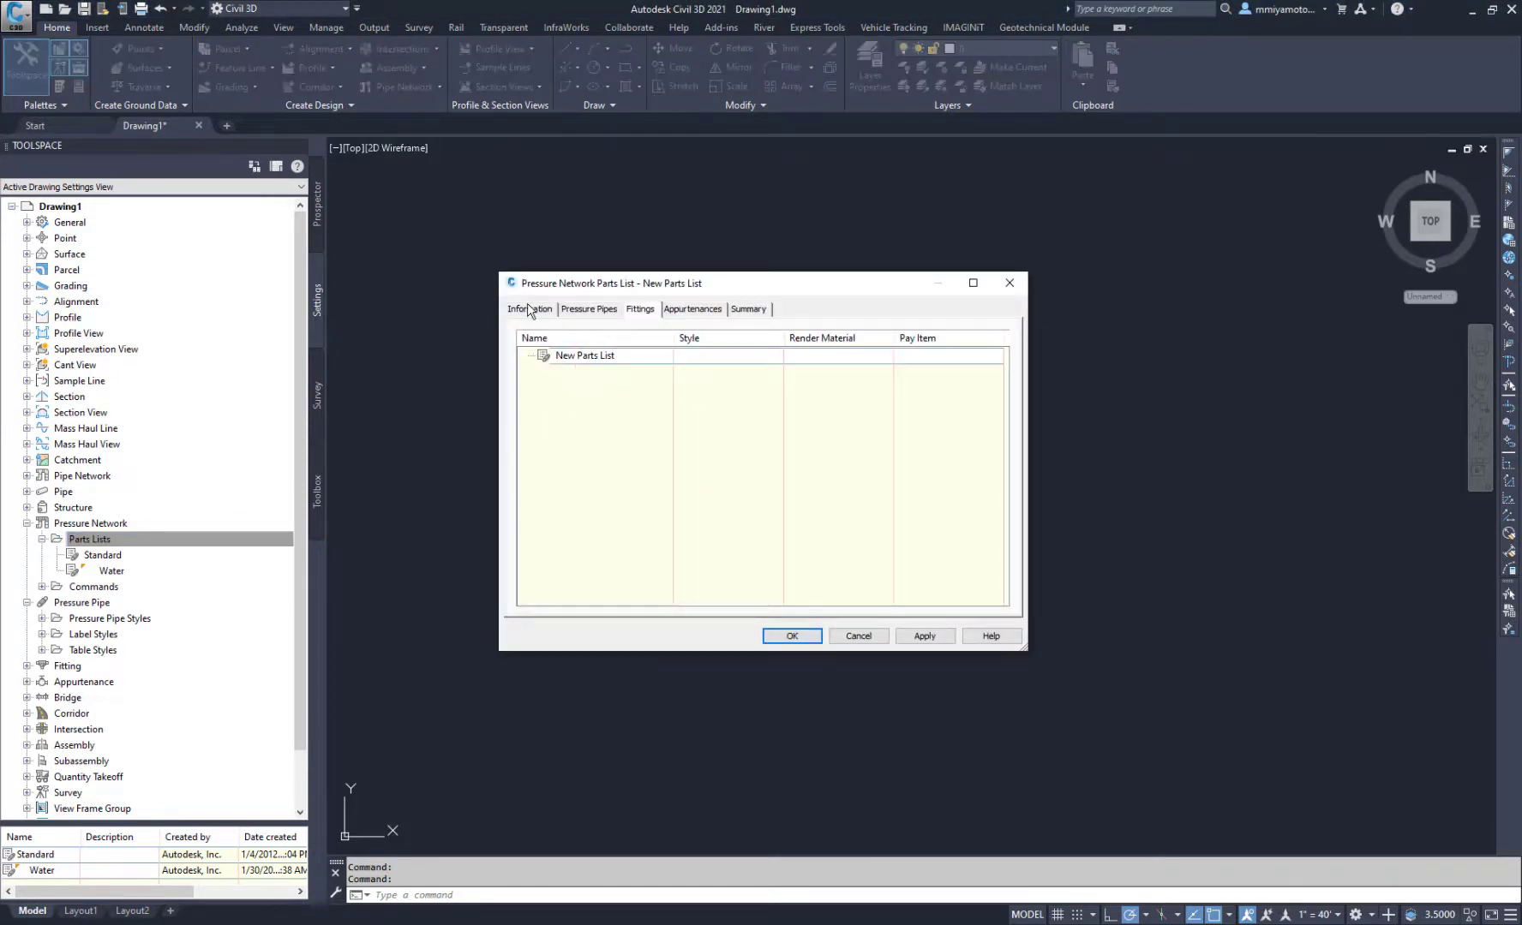
{"action": "left_click", "coordinate": [530, 308]}
{"action": "type", "text": "CS"}
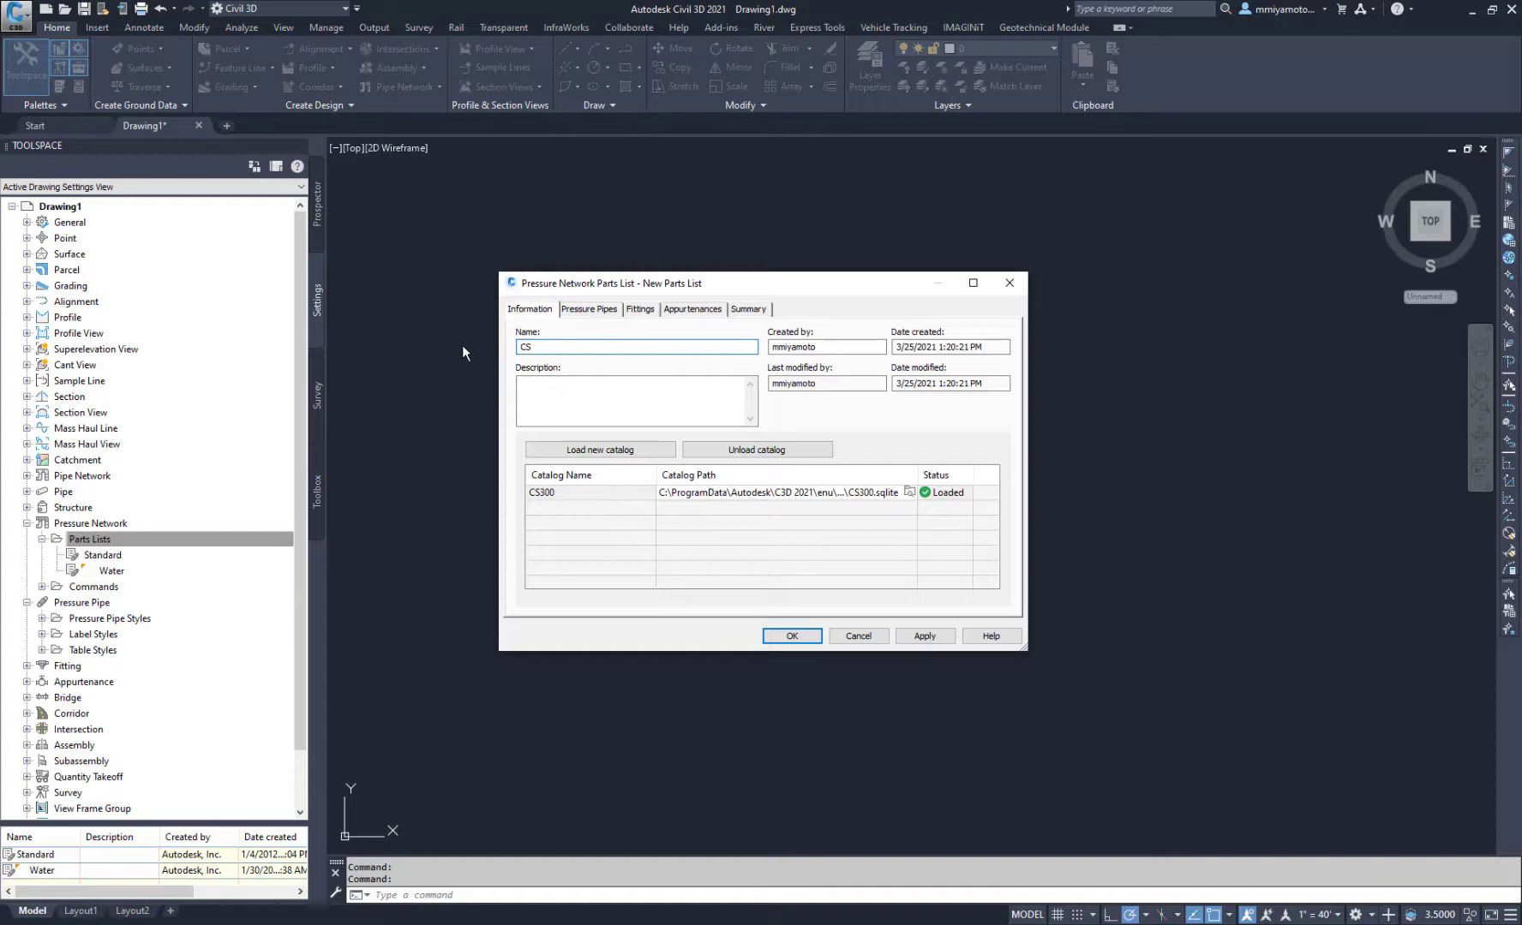
{"action": "type", "text": "300"}
Add Cross, Elbow, Cap, Tee, Coupling, Plug and Reducer fitting families to the list
{"action": "left_click", "coordinate": [639, 310]}
{"action": "right_click", "coordinate": [597, 358]}
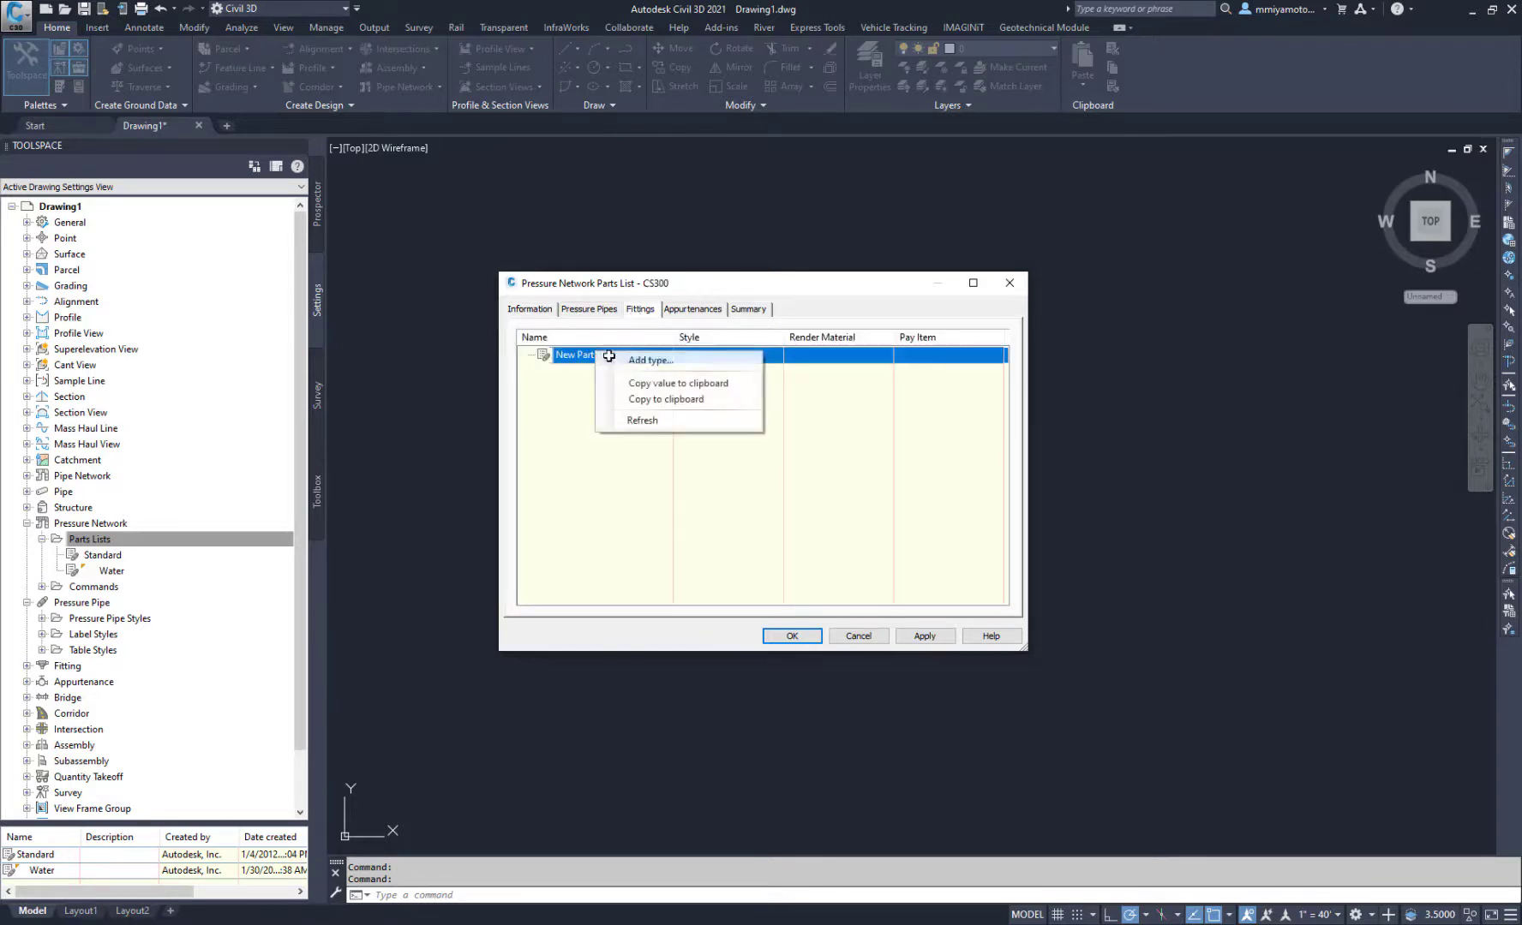
{"action": "left_click", "coordinate": [626, 360]}
{"action": "left_click", "coordinate": [639, 366]}
{"action": "left_click", "coordinate": [639, 381]}
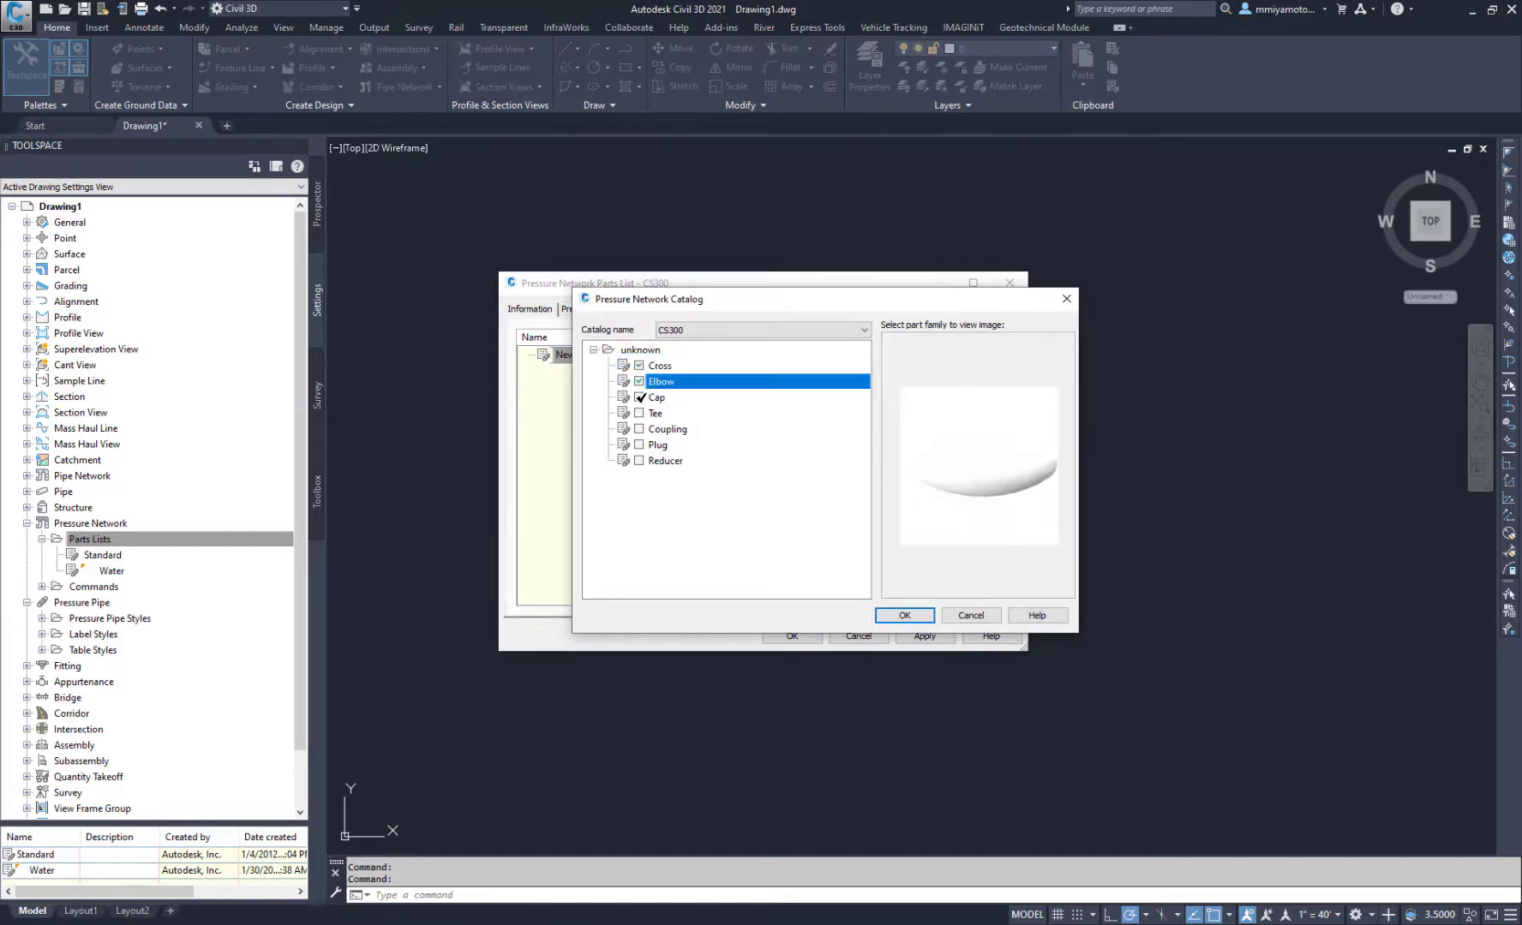
{"action": "left_click", "coordinate": [638, 398]}
{"action": "left_click", "coordinate": [638, 413]}
{"action": "left_click", "coordinate": [639, 429]}
{"action": "left_click", "coordinate": [639, 445]}
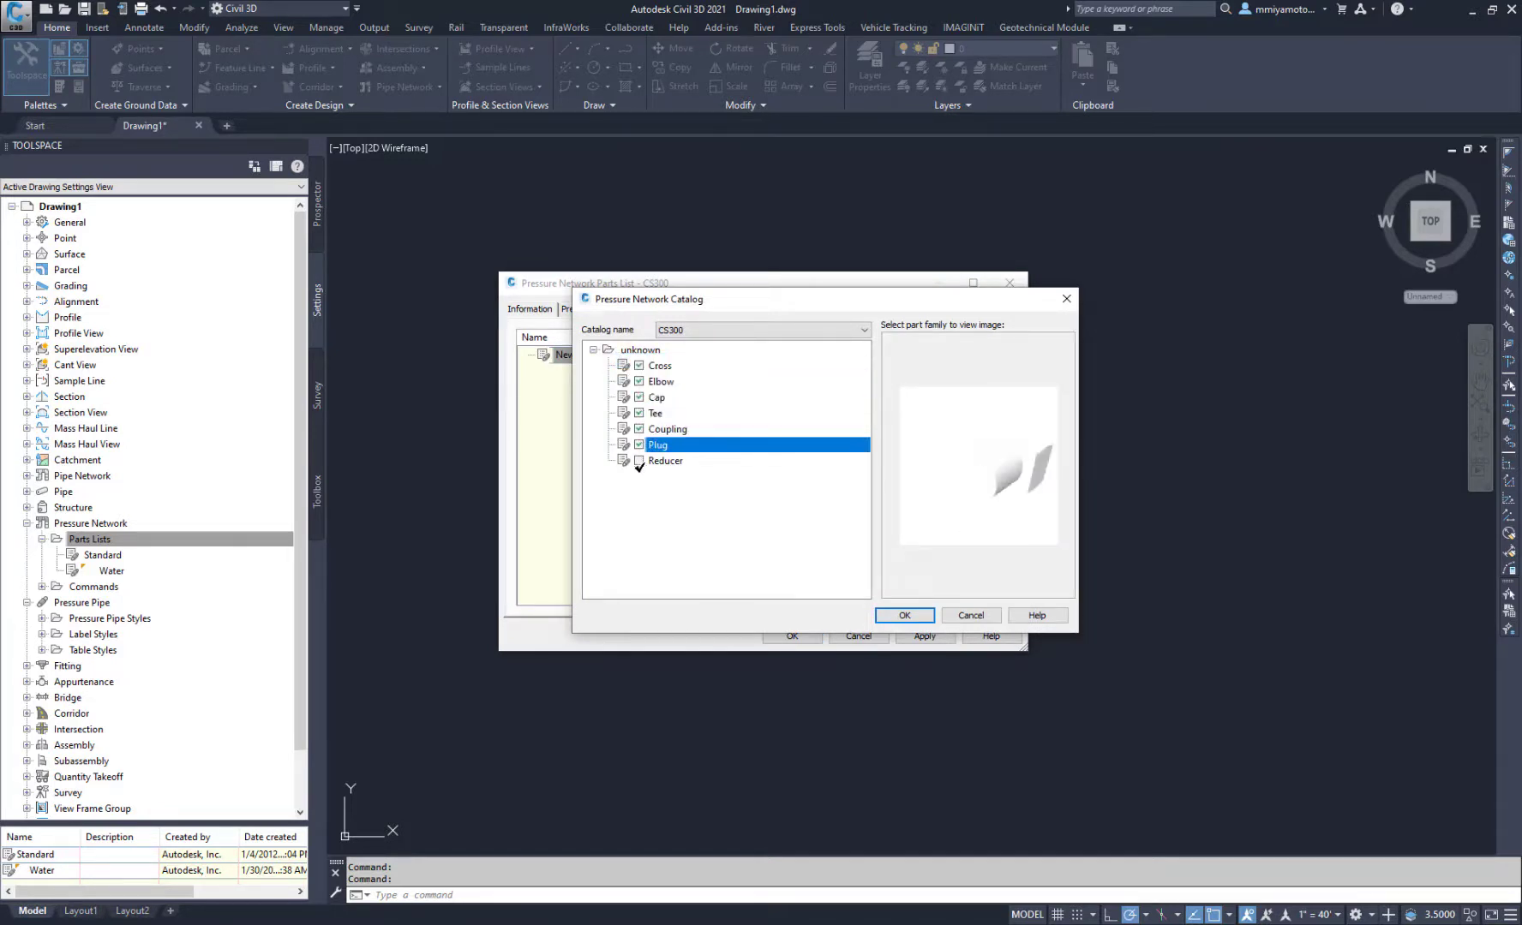
{"action": "left_click", "coordinate": [639, 461]}
{"action": "left_click", "coordinate": [904, 615]}
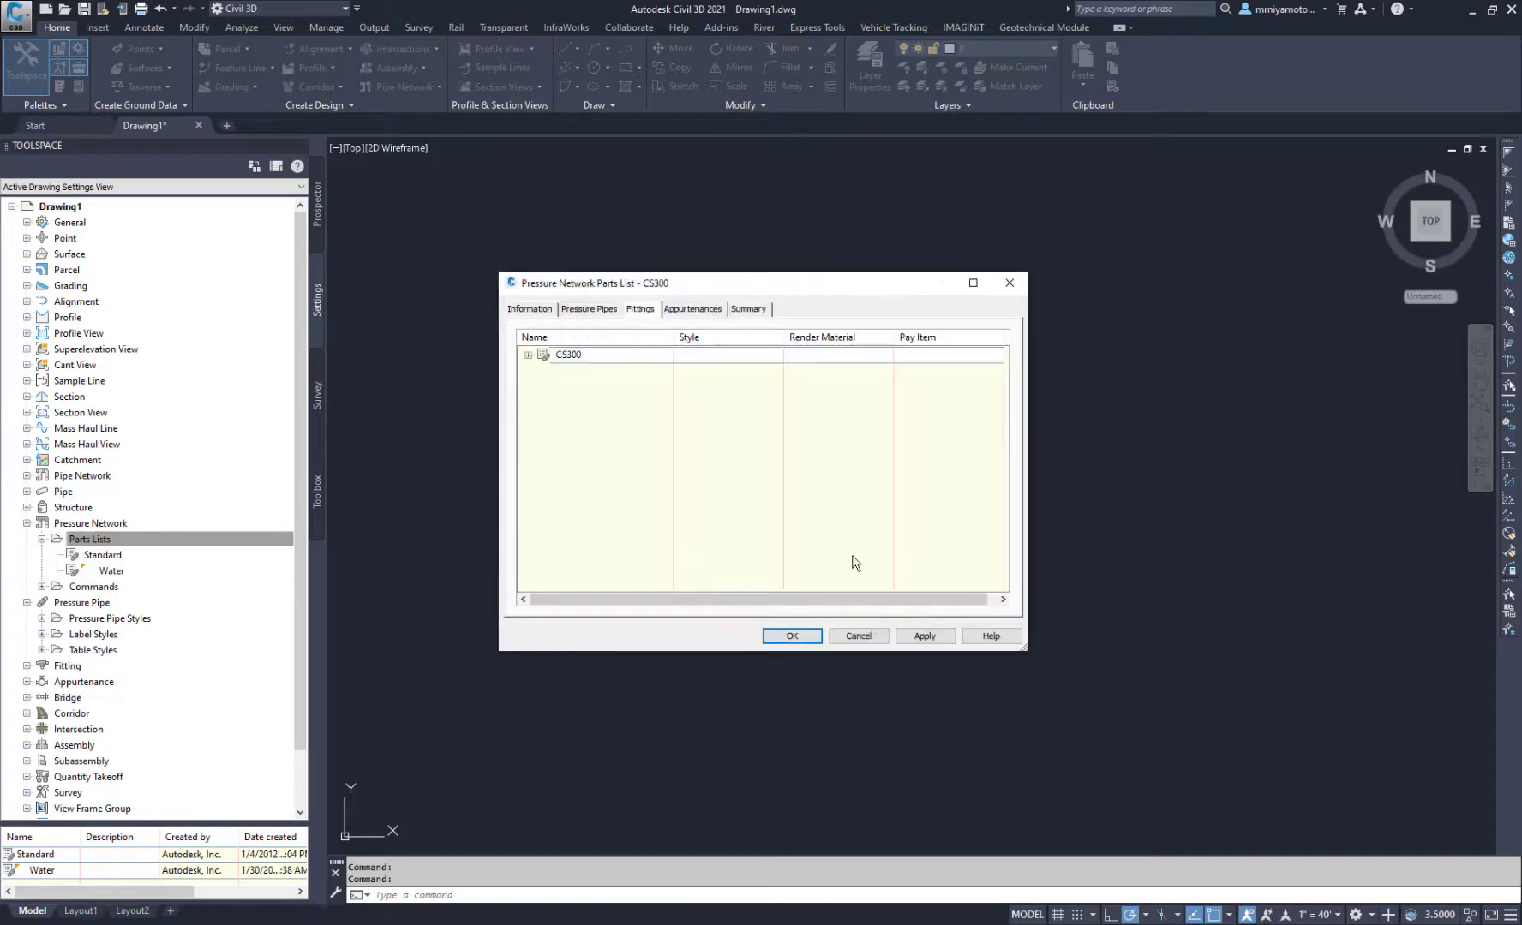
{"action": "left_click", "coordinate": [528, 354]}
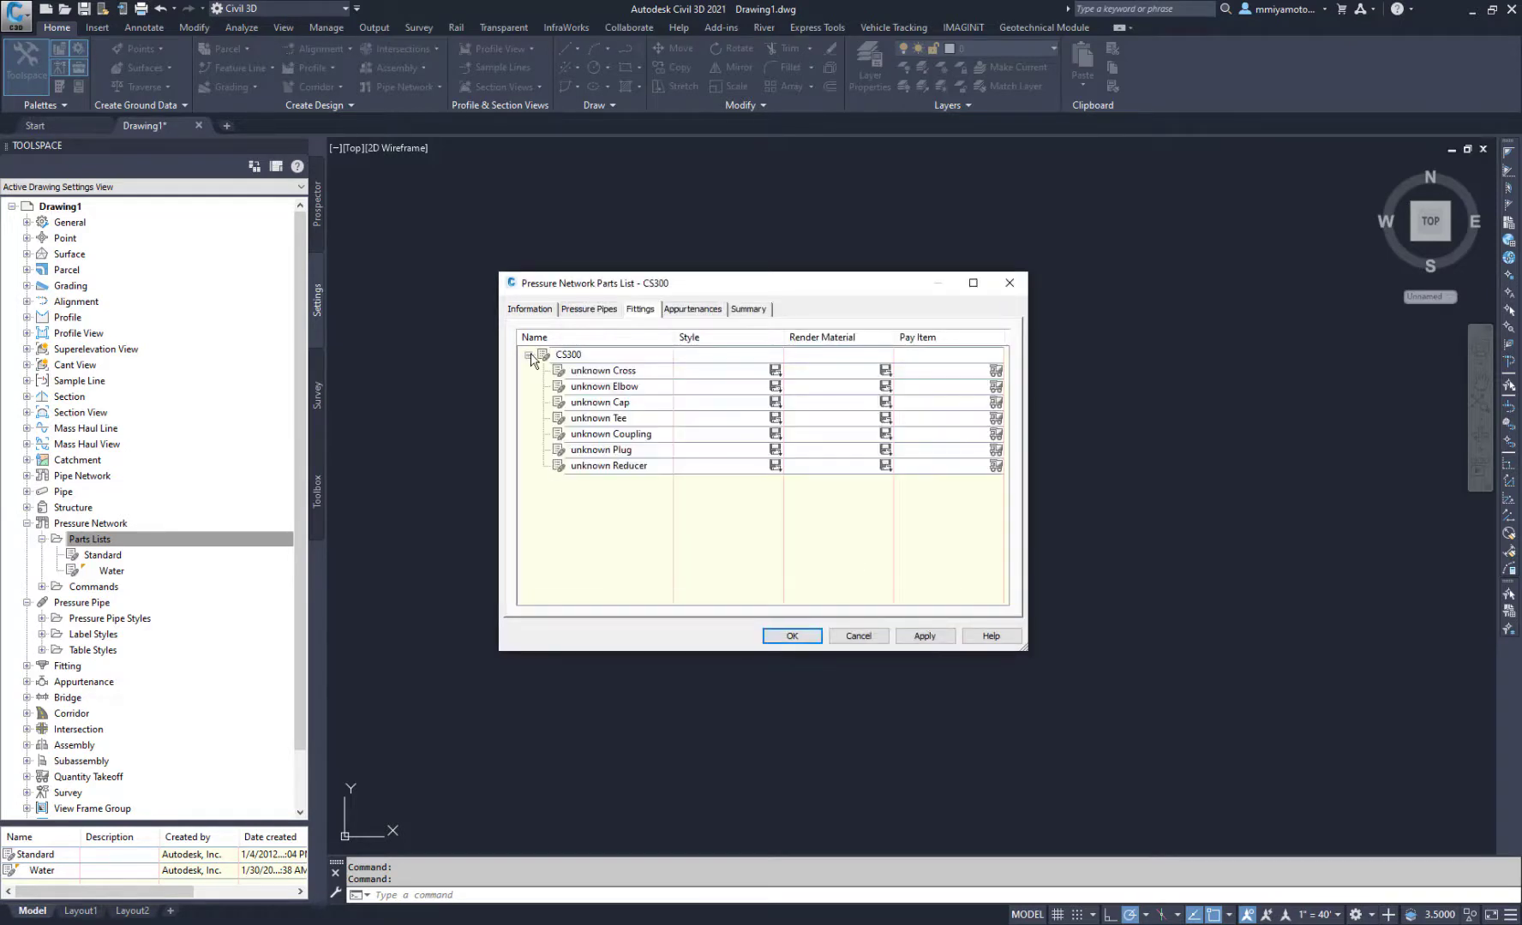
Add all nominal diameter sizes of the Cross fitting and save the CS300 list
{"action": "right_click", "coordinate": [589, 372]}
{"action": "left_click", "coordinate": [623, 381]}
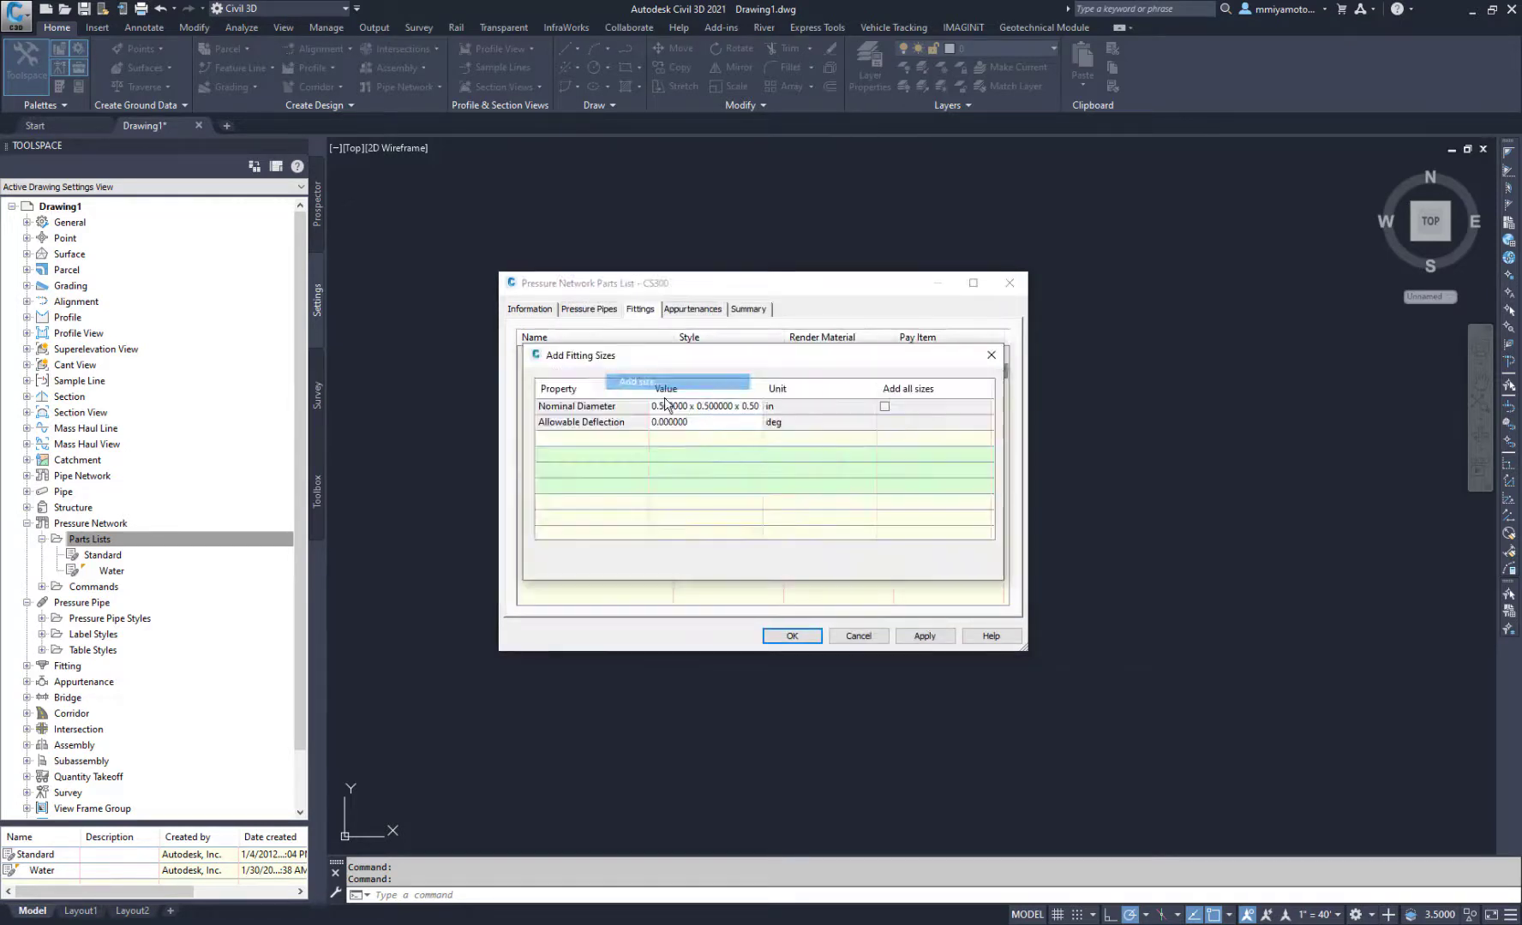
{"action": "left_click", "coordinate": [886, 406]}
{"action": "left_click", "coordinate": [853, 561]}
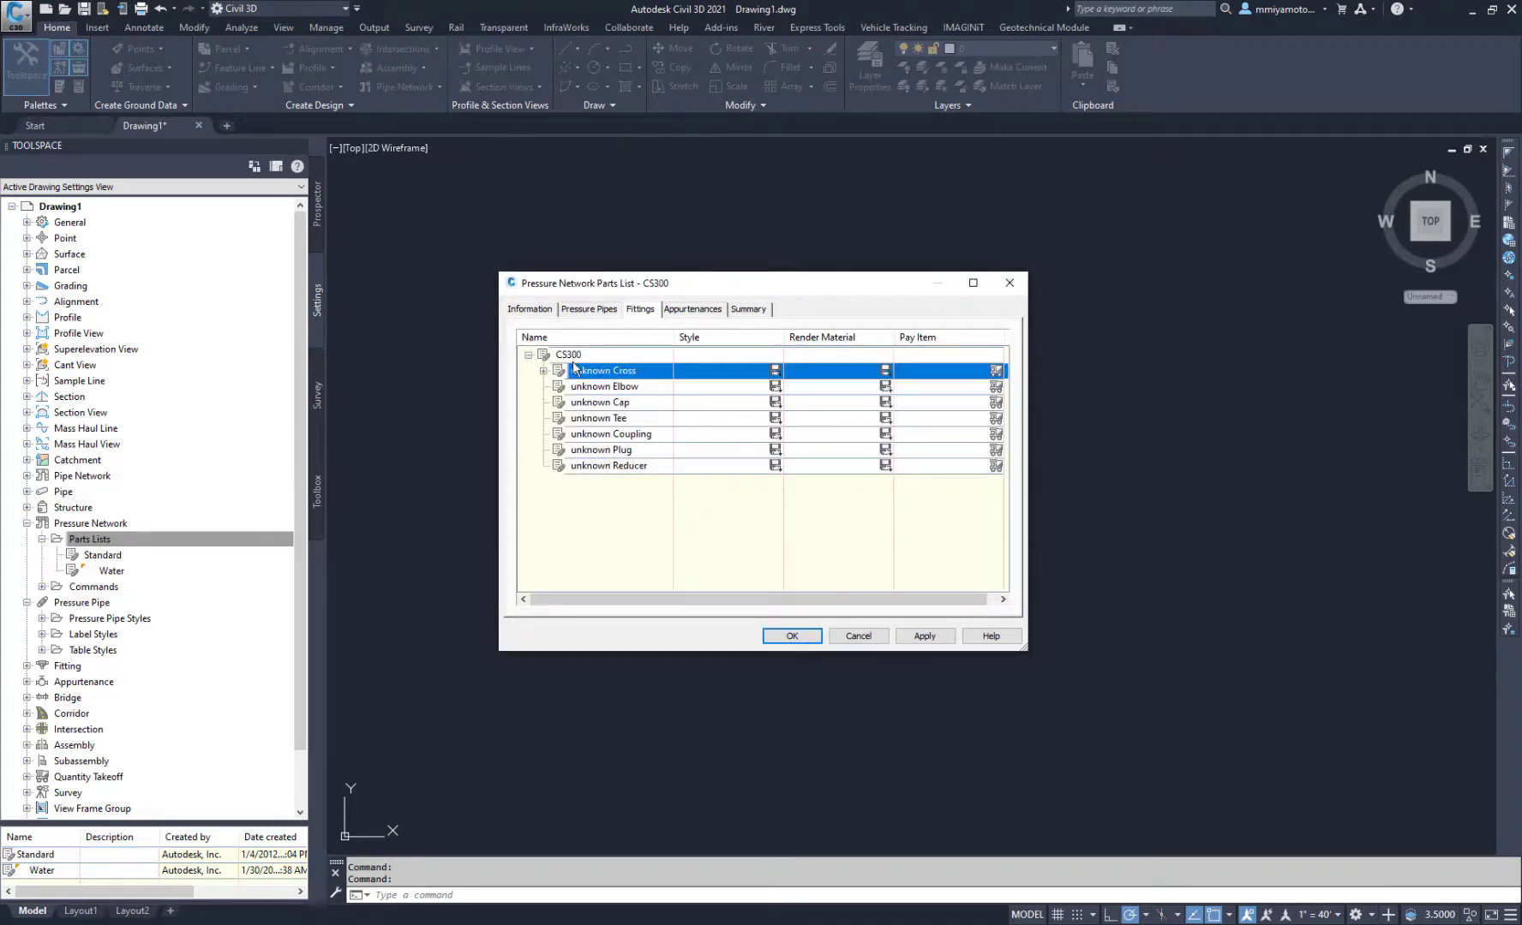
{"action": "left_click", "coordinate": [543, 370]}
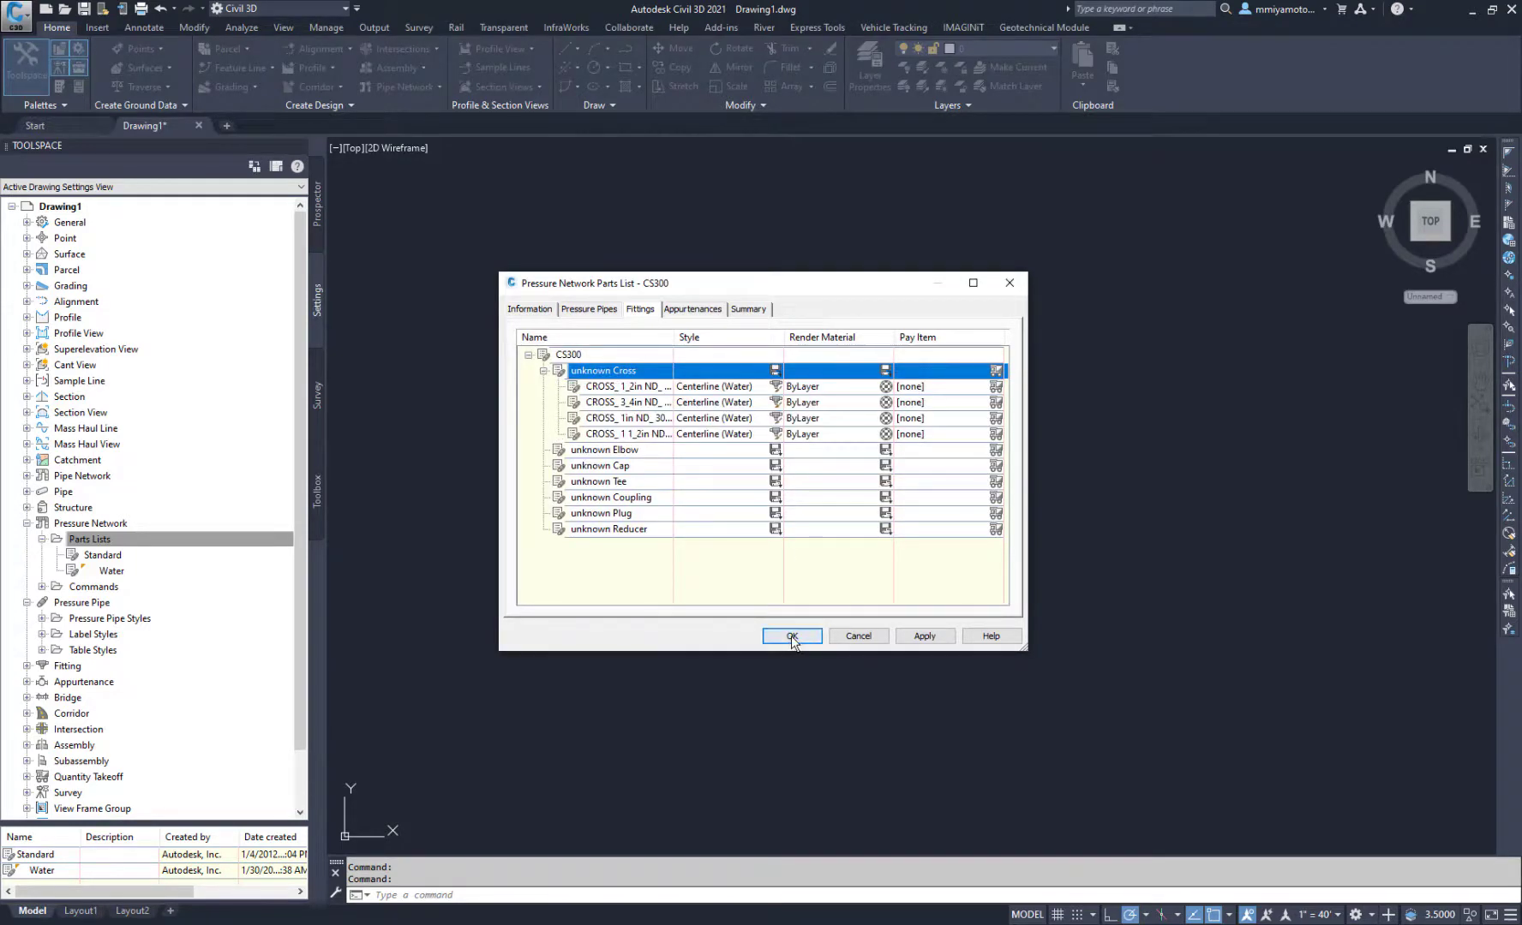